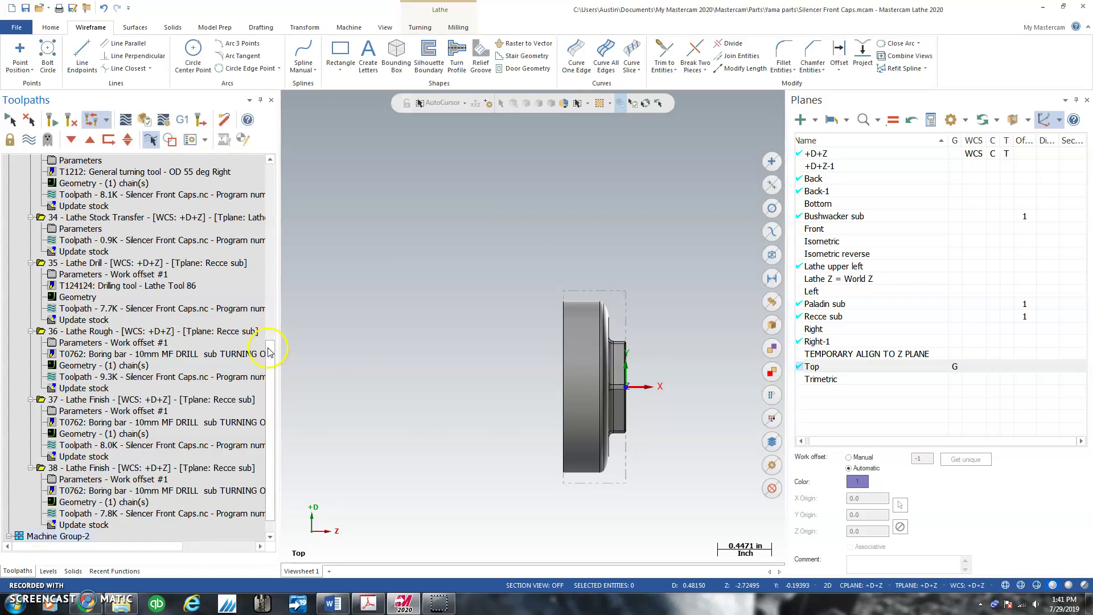
Add a new lathe machine group, Machine Group-2, at the end of the Toolpaths tree.
scroll(268, 353, down, 1)
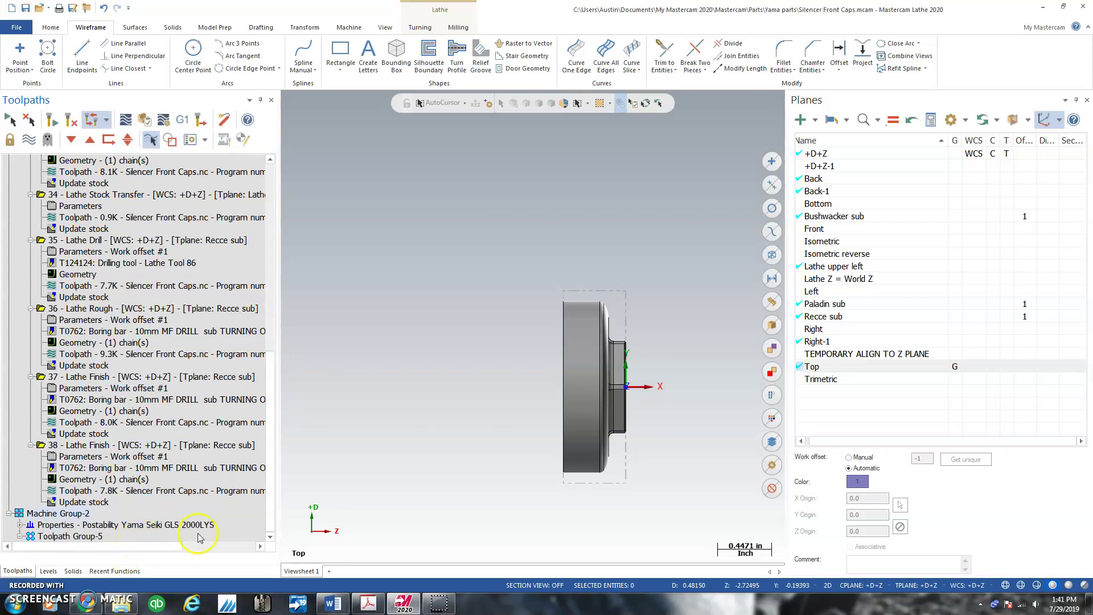
click(610, 509)
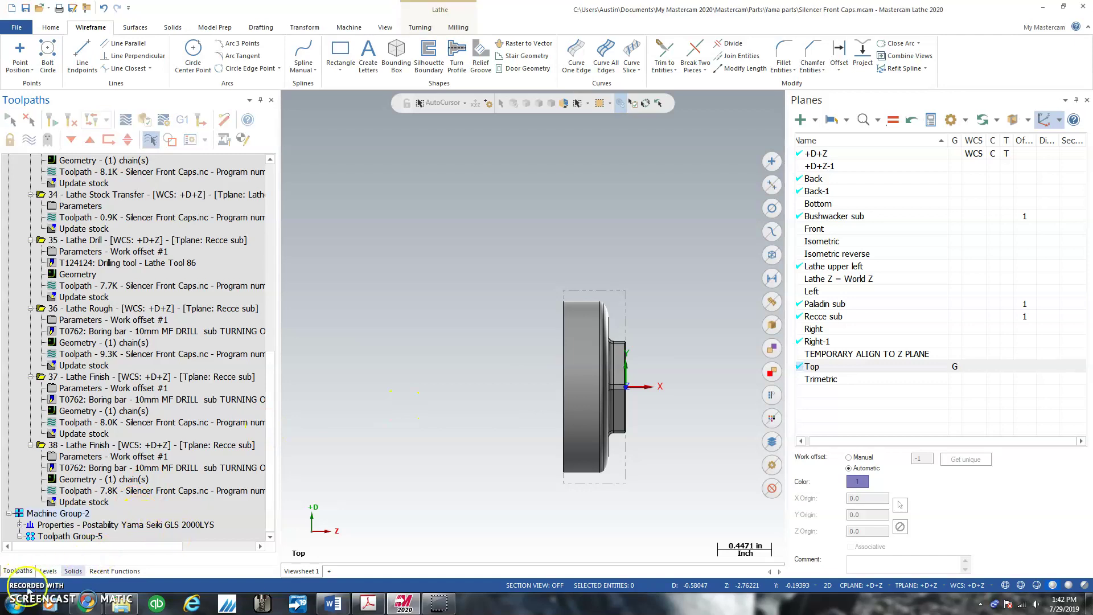
right_click(175, 540)
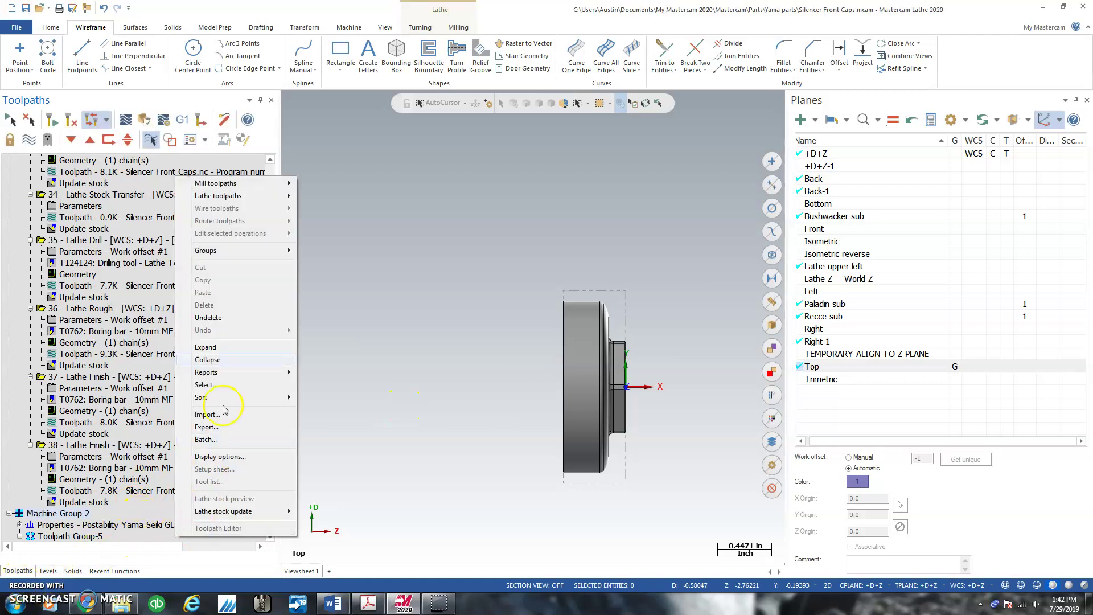
mouse_move(222, 257)
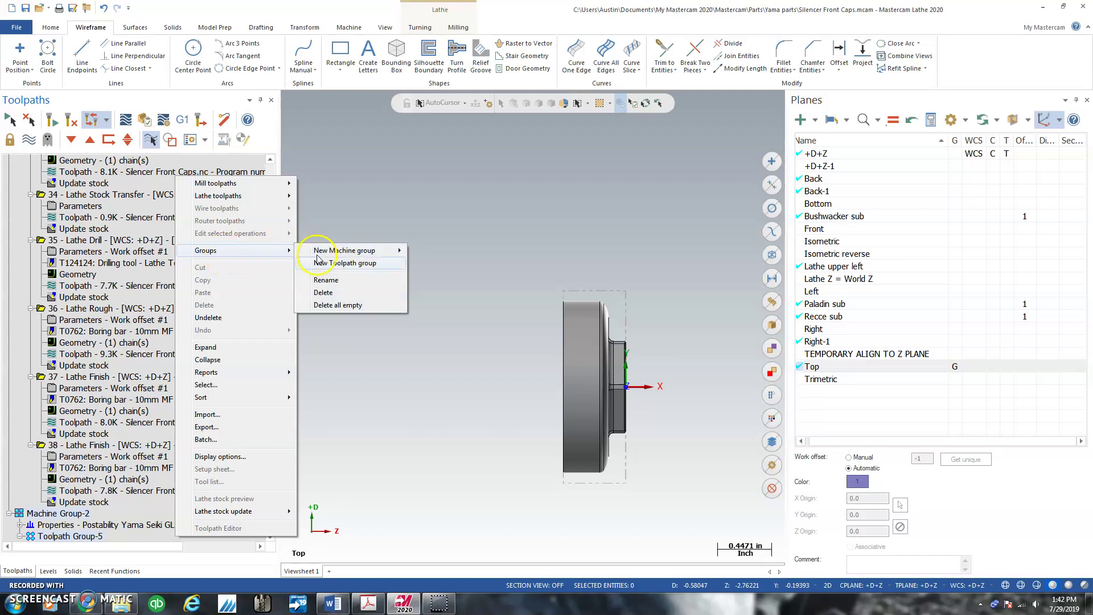
mouse_move(351, 256)
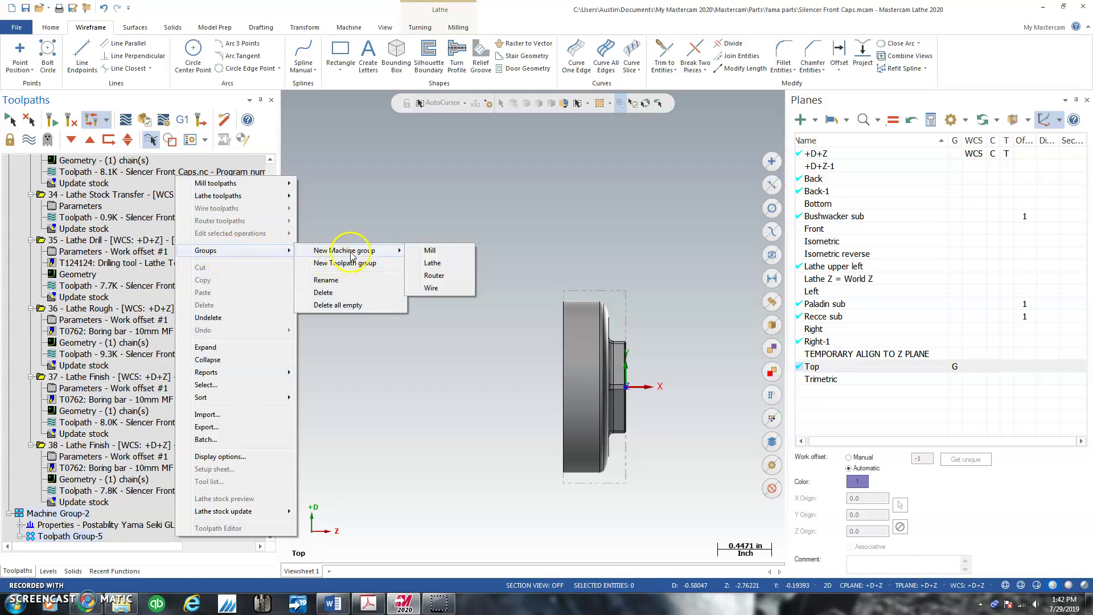
click(433, 263)
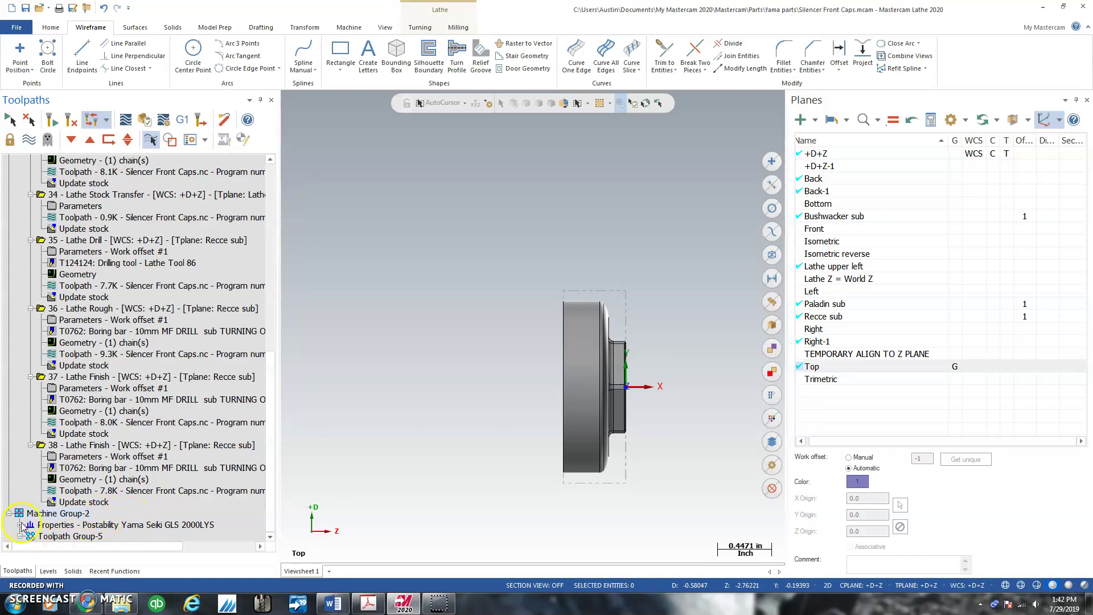
Define Machine Group-2's left-spindle stock as a 1.575 OD cylinder, 0.51 long.
click(21, 524)
click(69, 535)
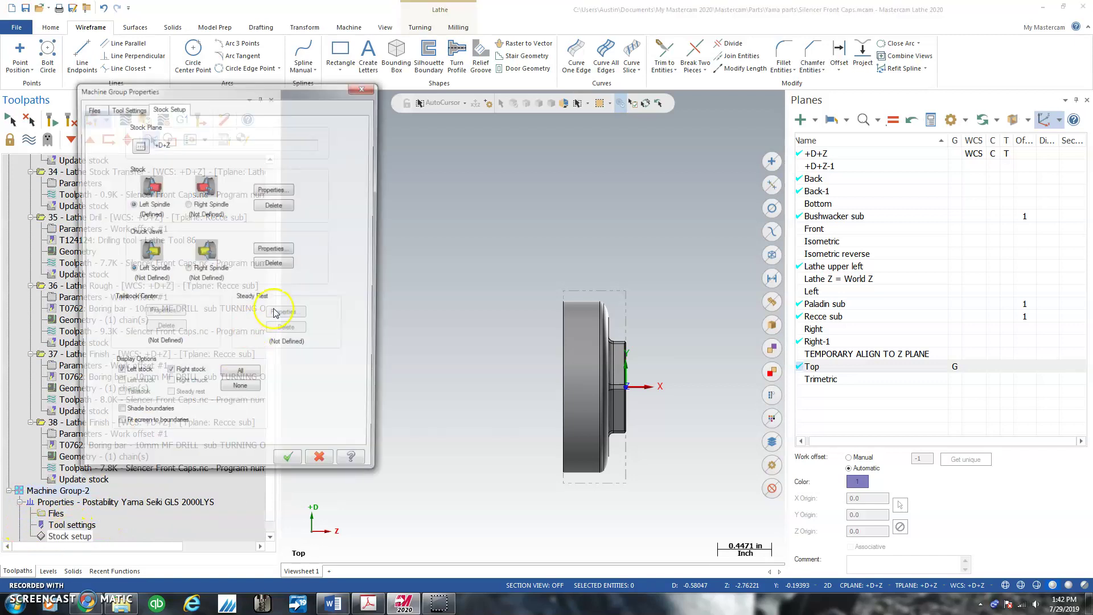
click(272, 189)
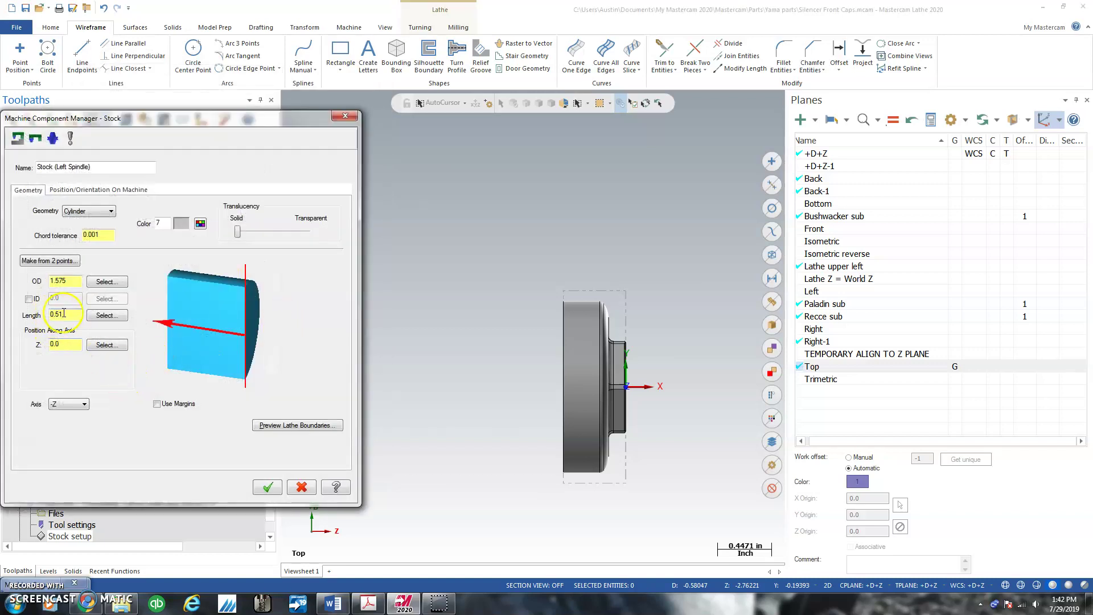
text(1)
click(64, 314)
click(267, 488)
click(277, 491)
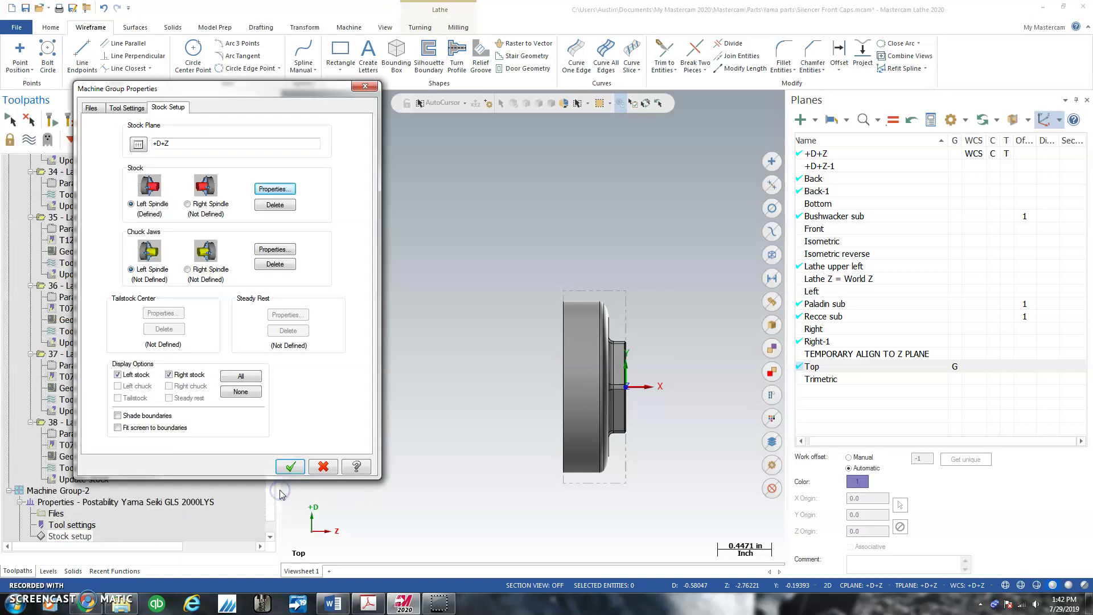
click(287, 461)
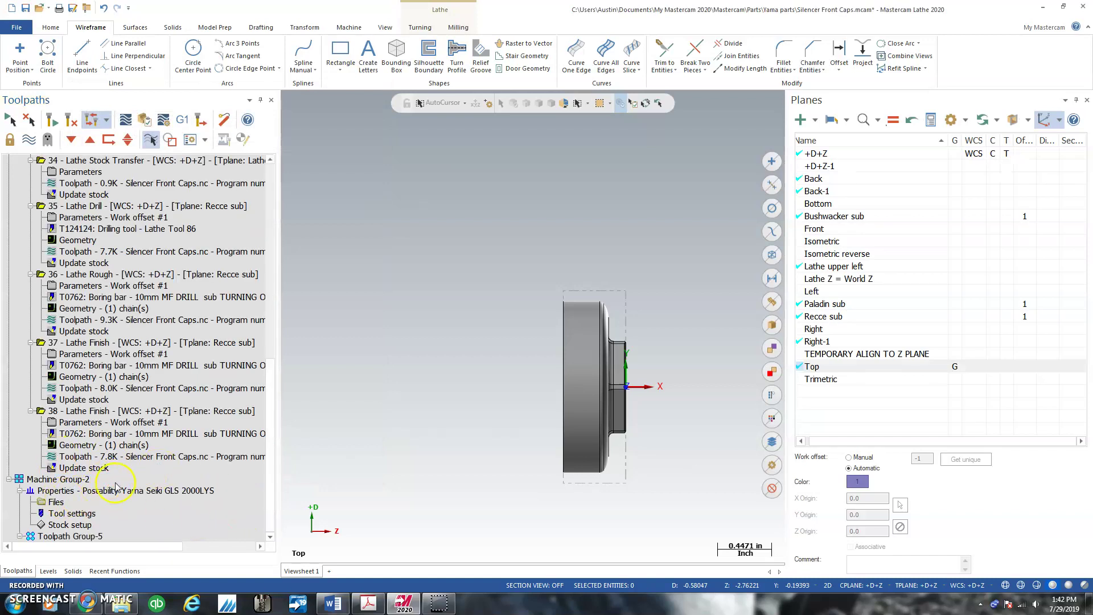
Rename Machine Group-2 to 'GP cap'.
right_click(48, 481)
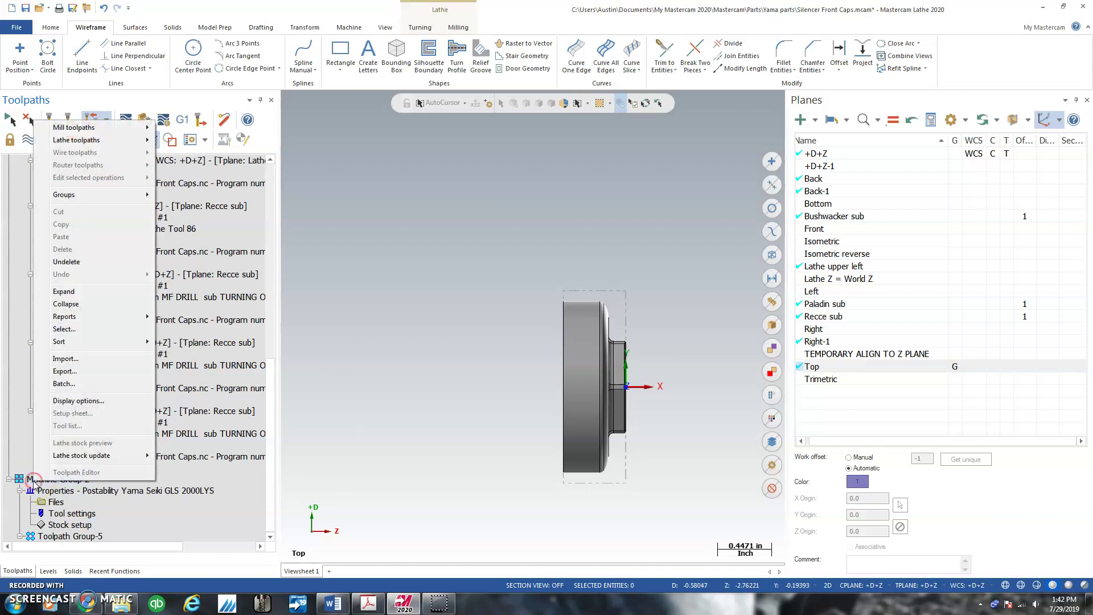
click(34, 481)
click(43, 479)
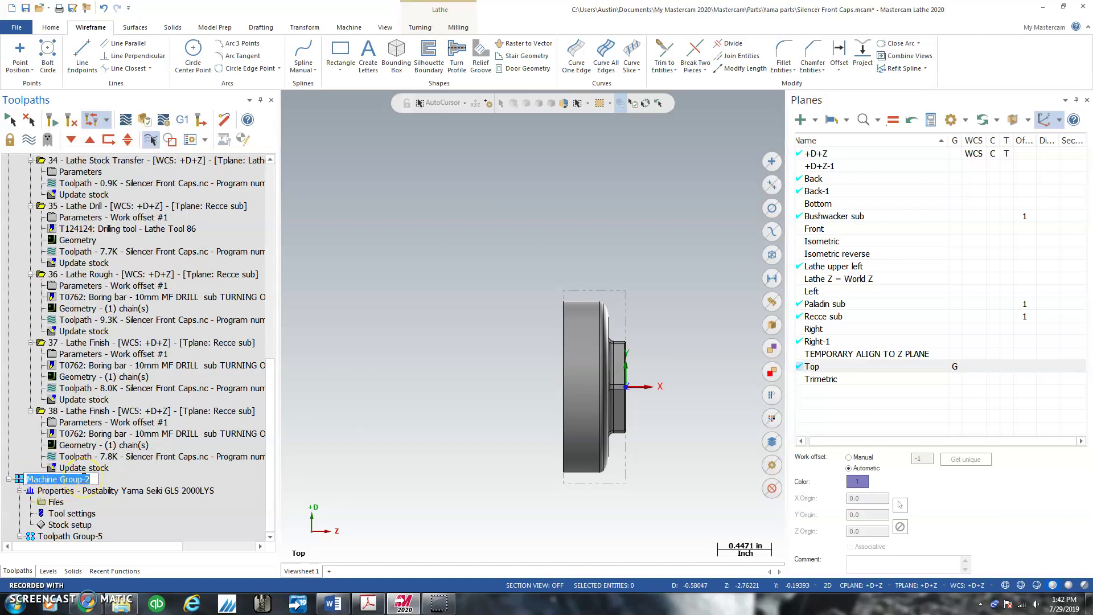
text(GP cap)
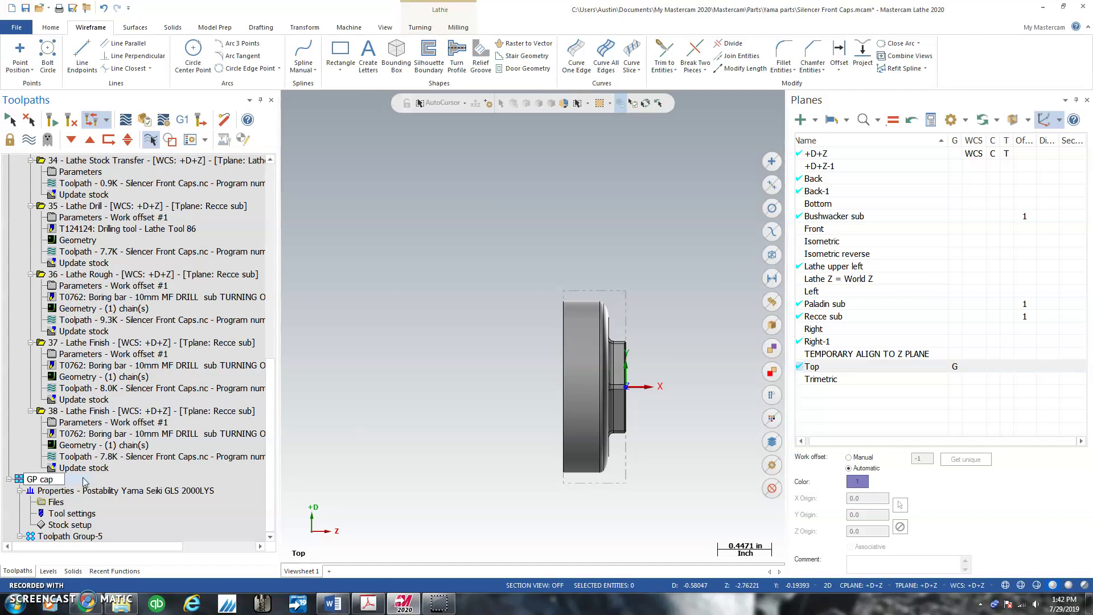
key(Return)
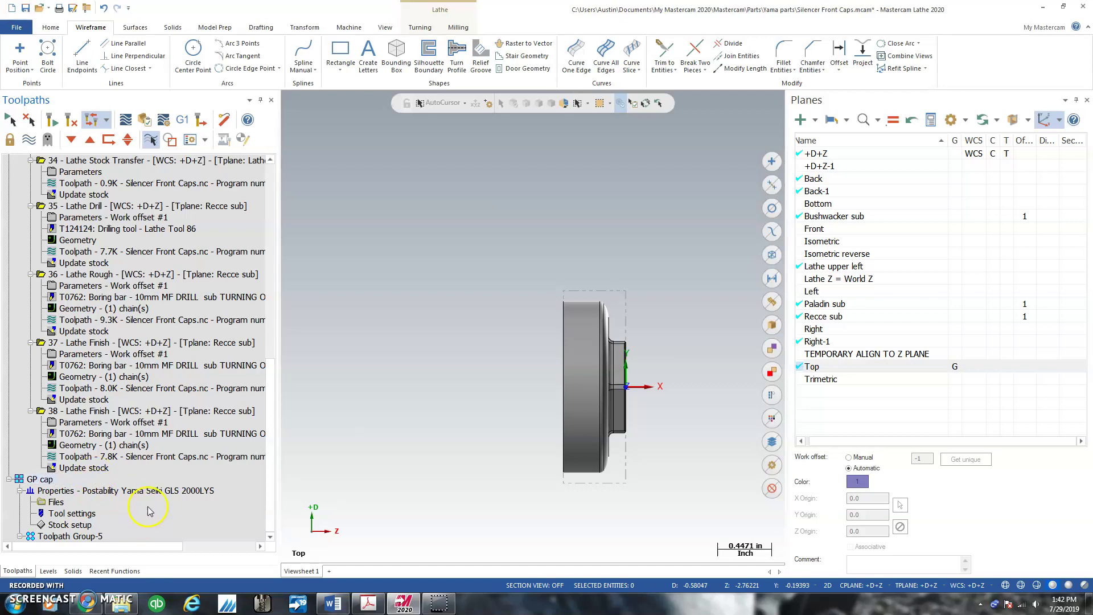
Select the cap solid and review the levels list, then return to the toolpath tree.
click(601, 373)
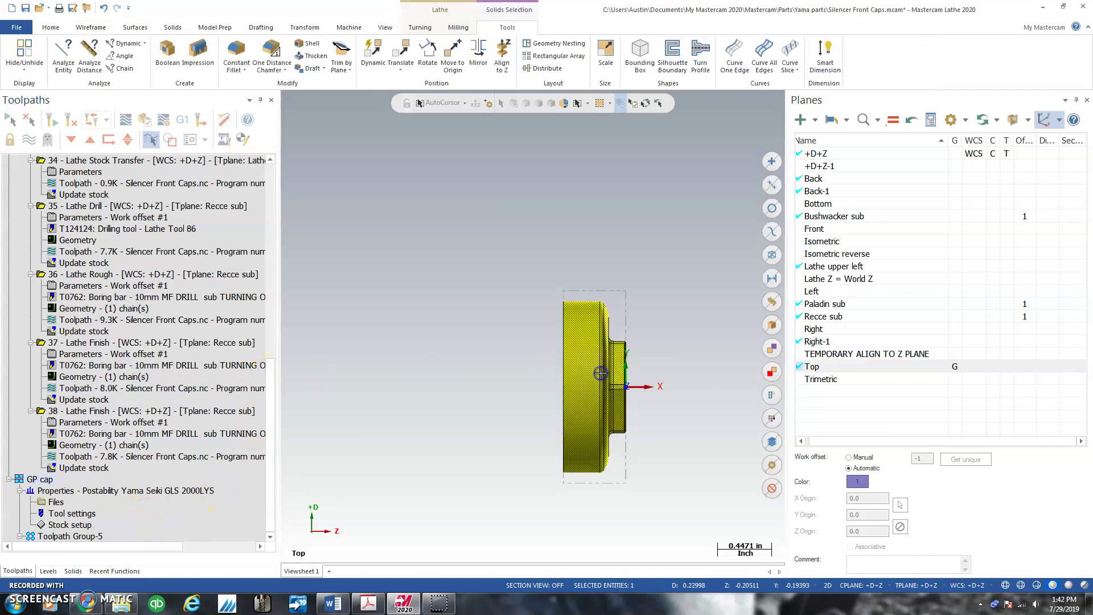
click(48, 570)
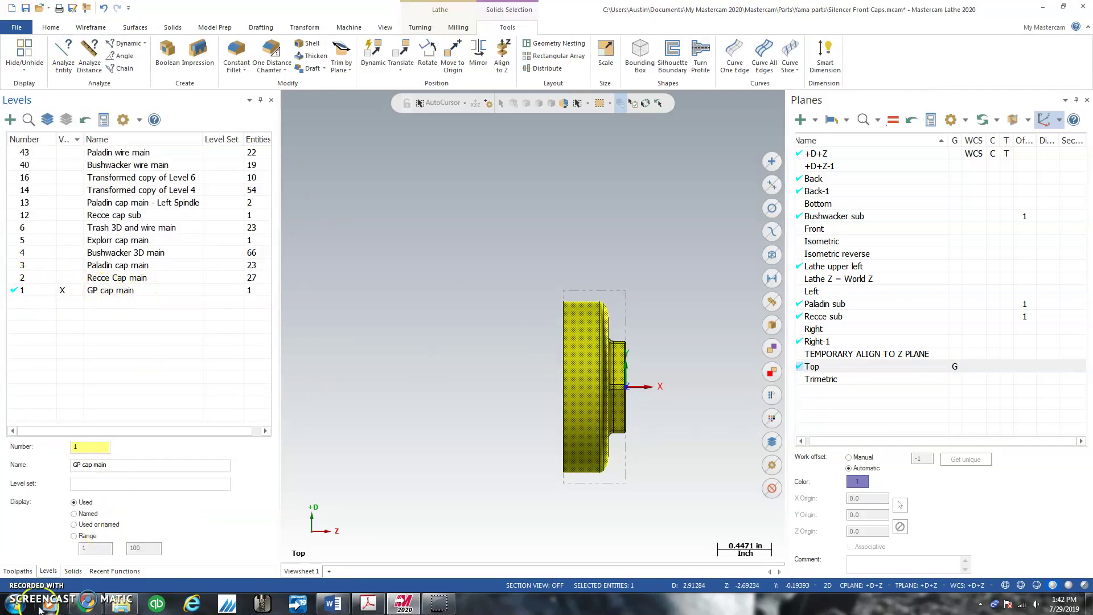
click(17, 570)
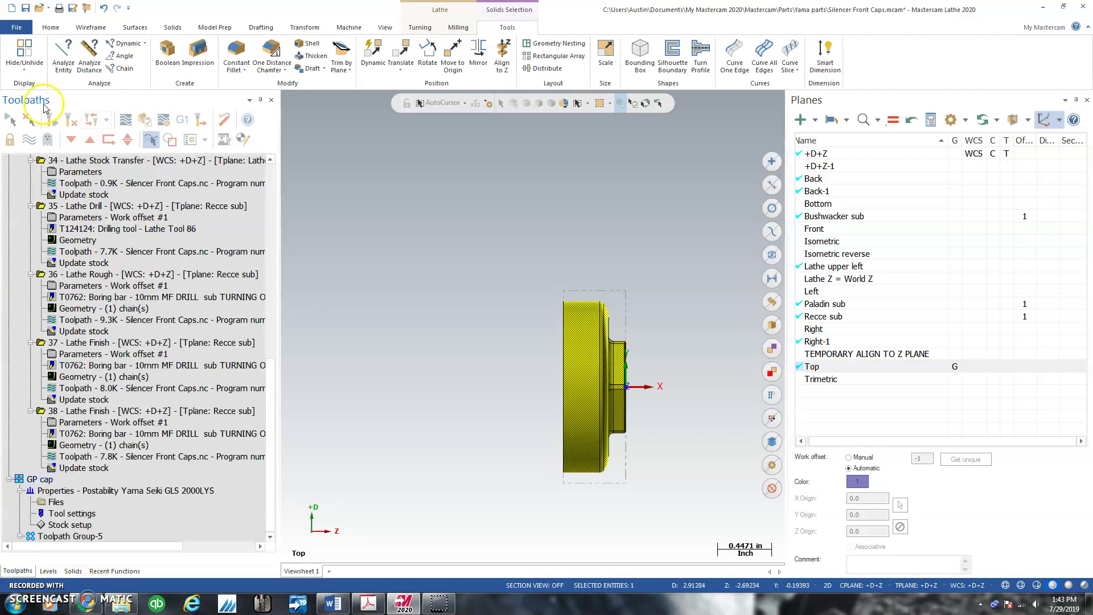
Create a spun upper turn profile of the cap solid and select the surrounding geometry.
click(80, 29)
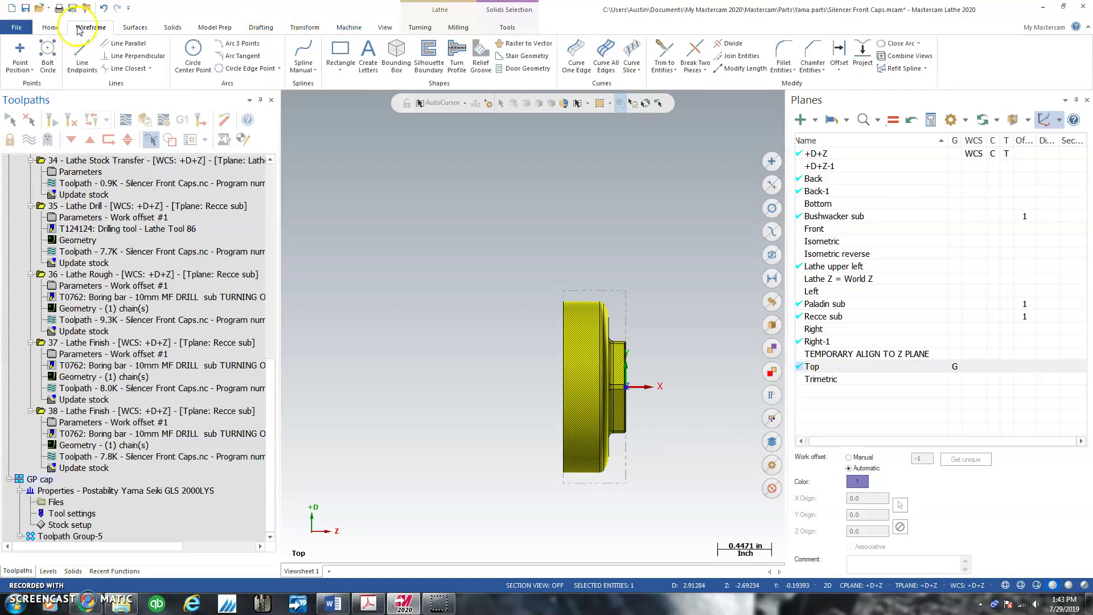
click(461, 52)
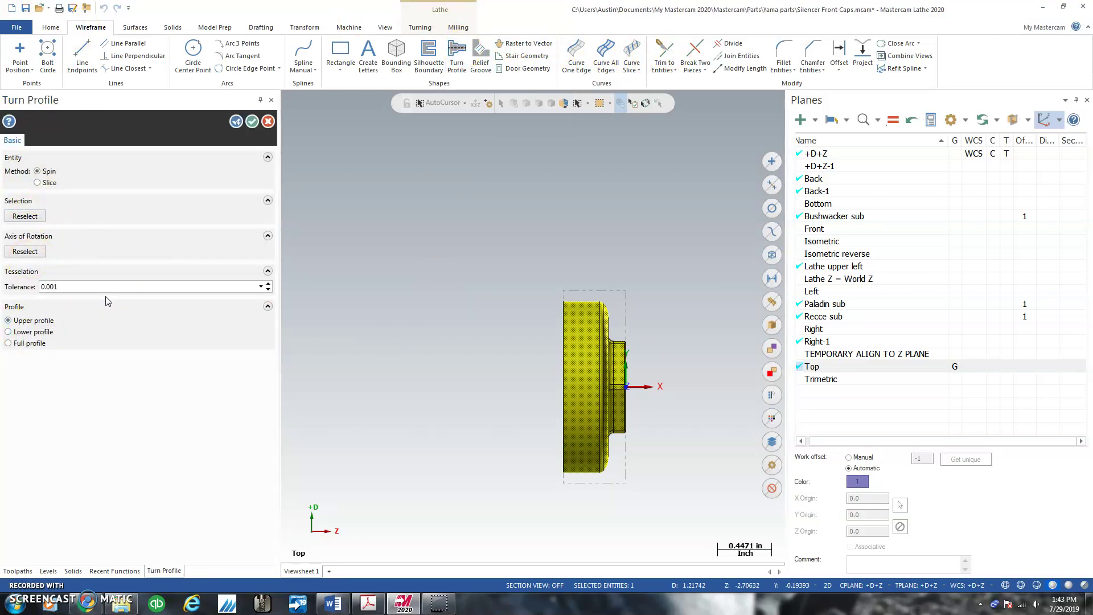
click(251, 122)
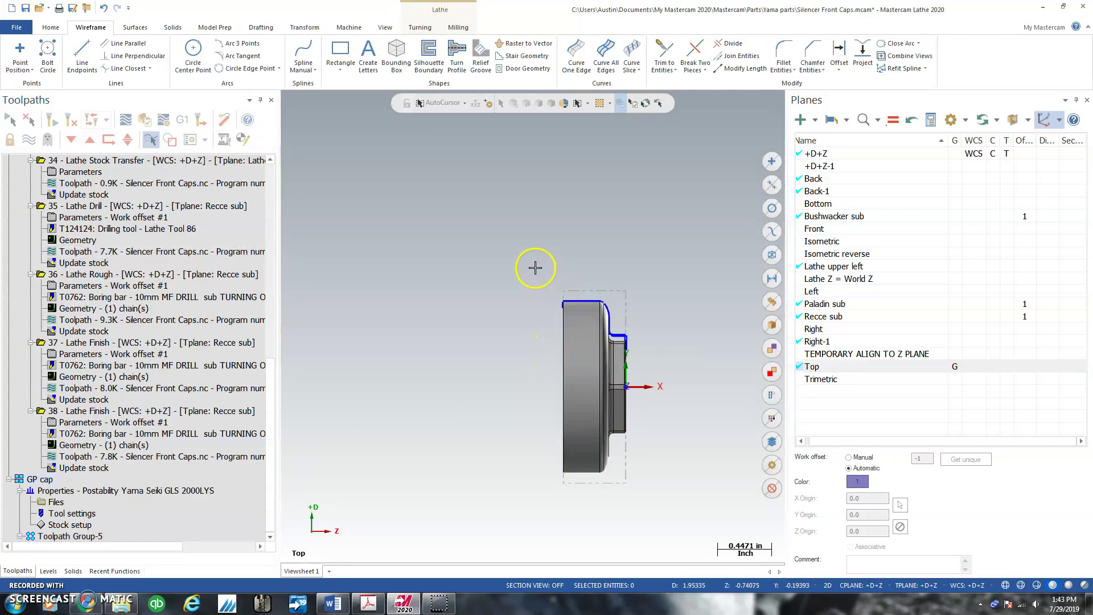
drag(524, 246, 464, 371)
Review operation 38's toolpath and move the insert position for new operations down.
scroll(188, 334, up, 11)
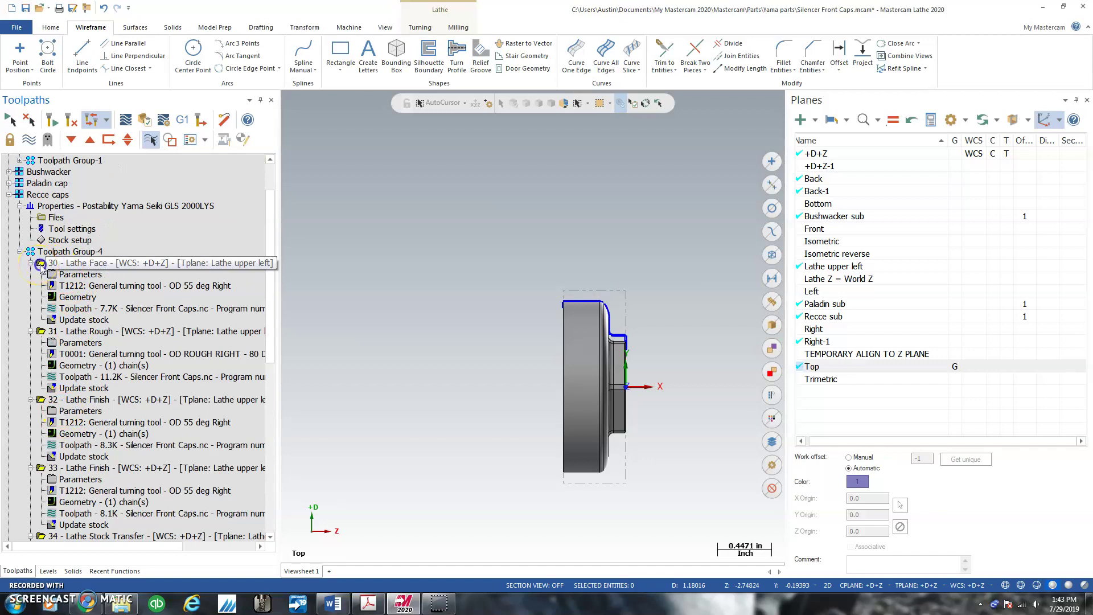
scroll(40, 268, down, 11)
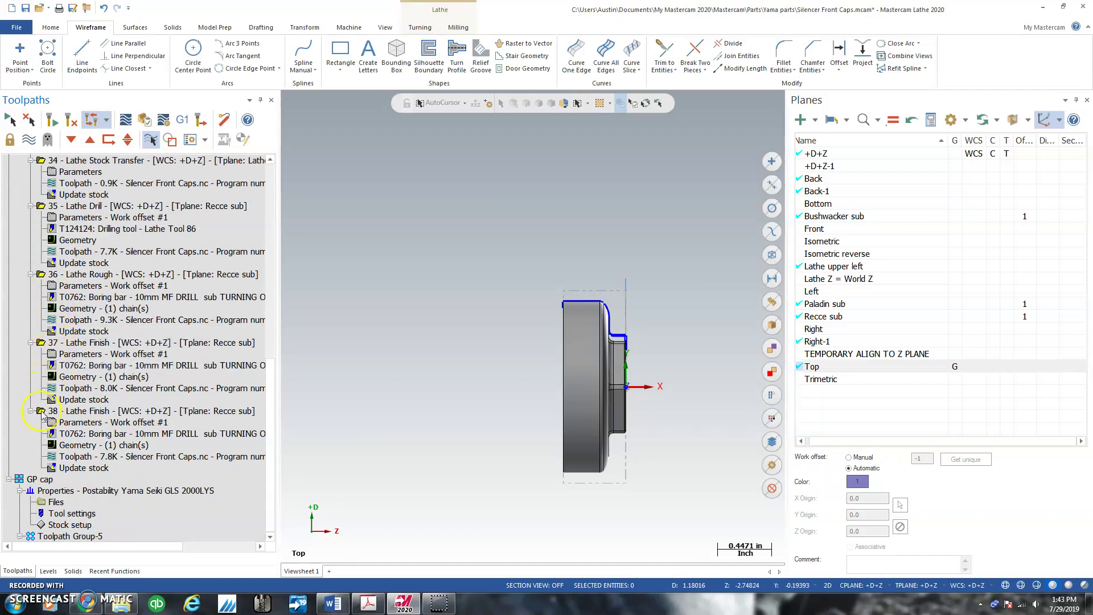
click(41, 411)
scroll(57, 357, up, 5)
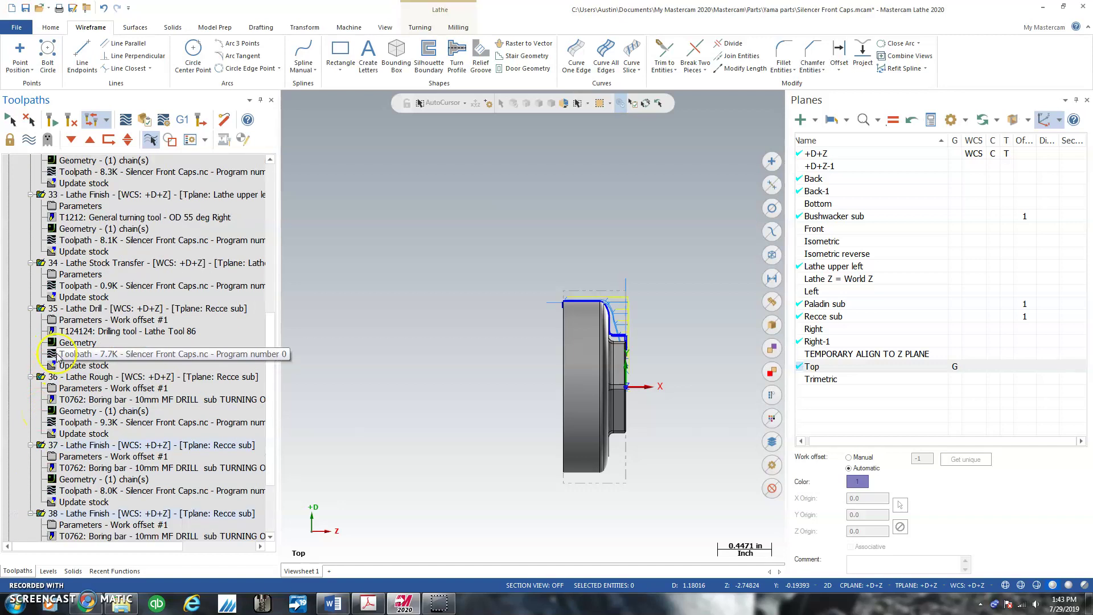
scroll(88, 399, down, 5)
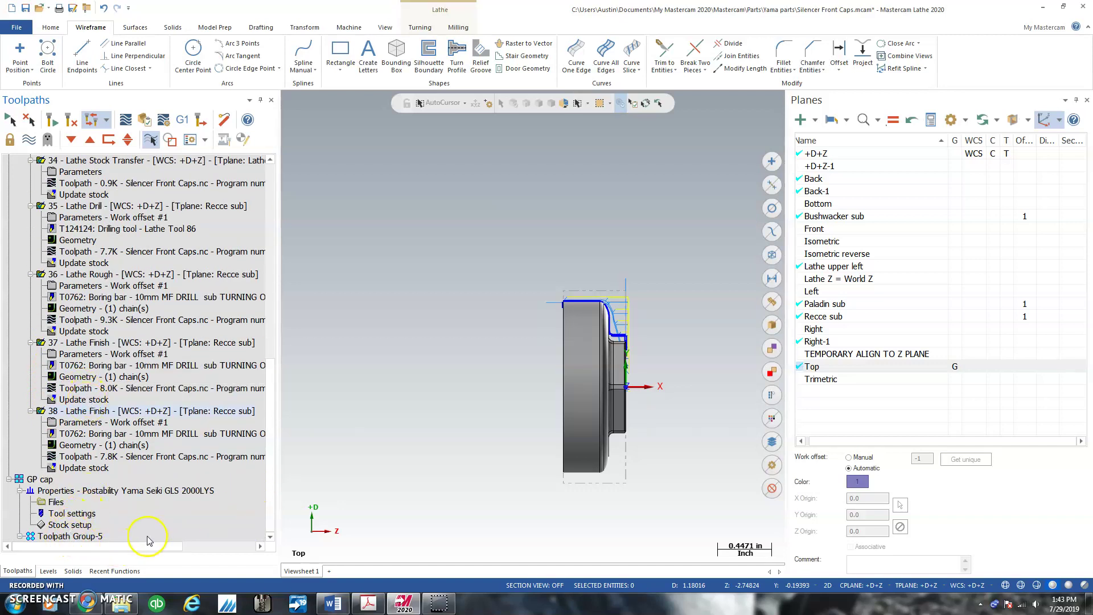
click(33, 535)
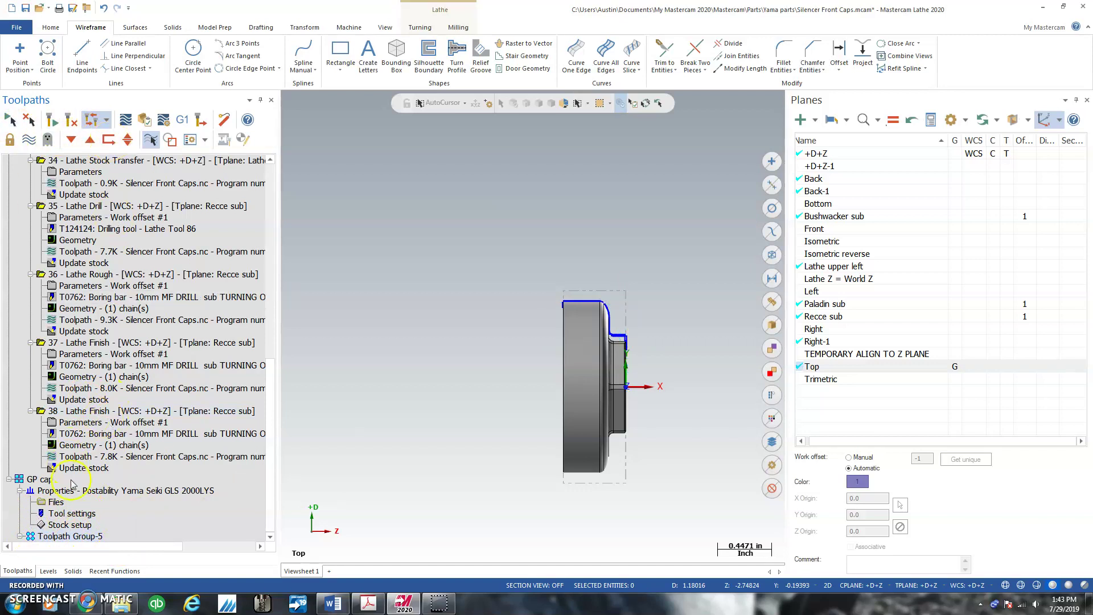
click(71, 142)
click(71, 140)
Select Toolpath Group-5 and check its actions menu.
click(33, 536)
right_click(134, 540)
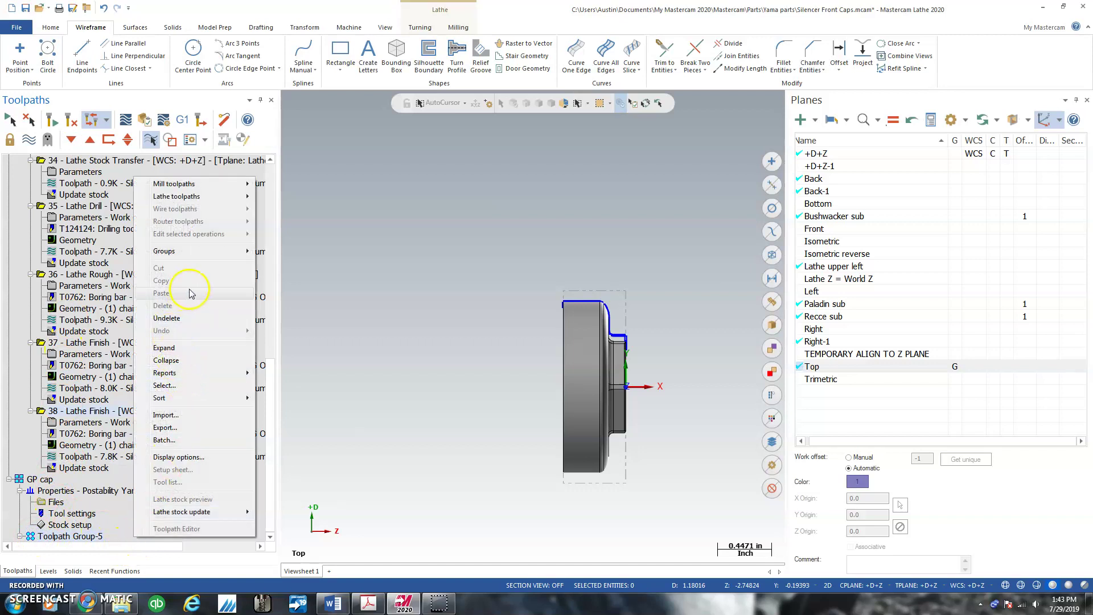
right_click(117, 541)
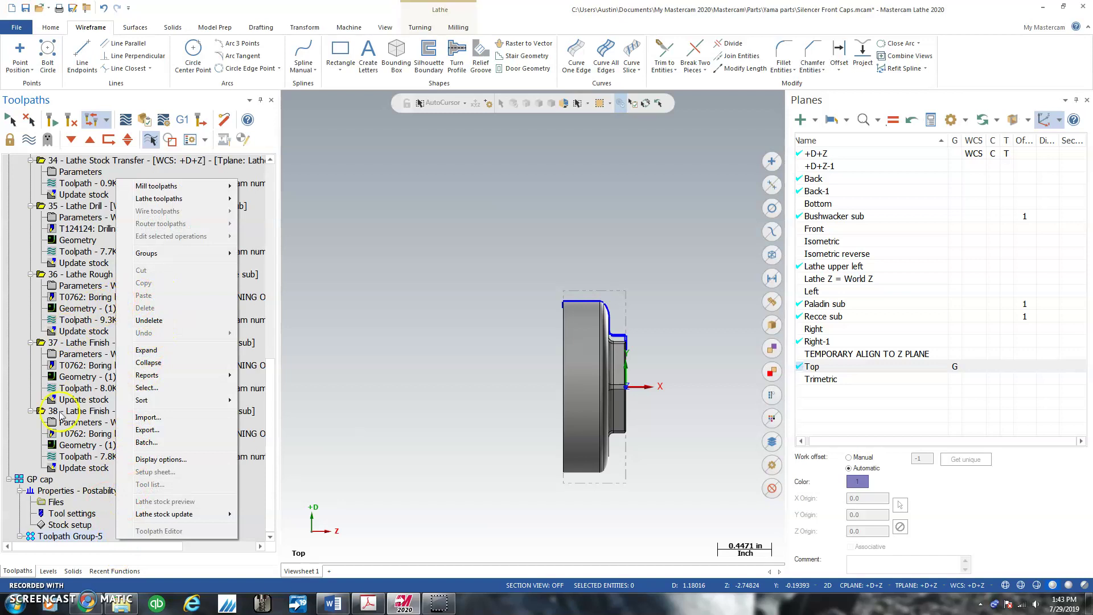
click(50, 437)
scroll(63, 415, up, 12)
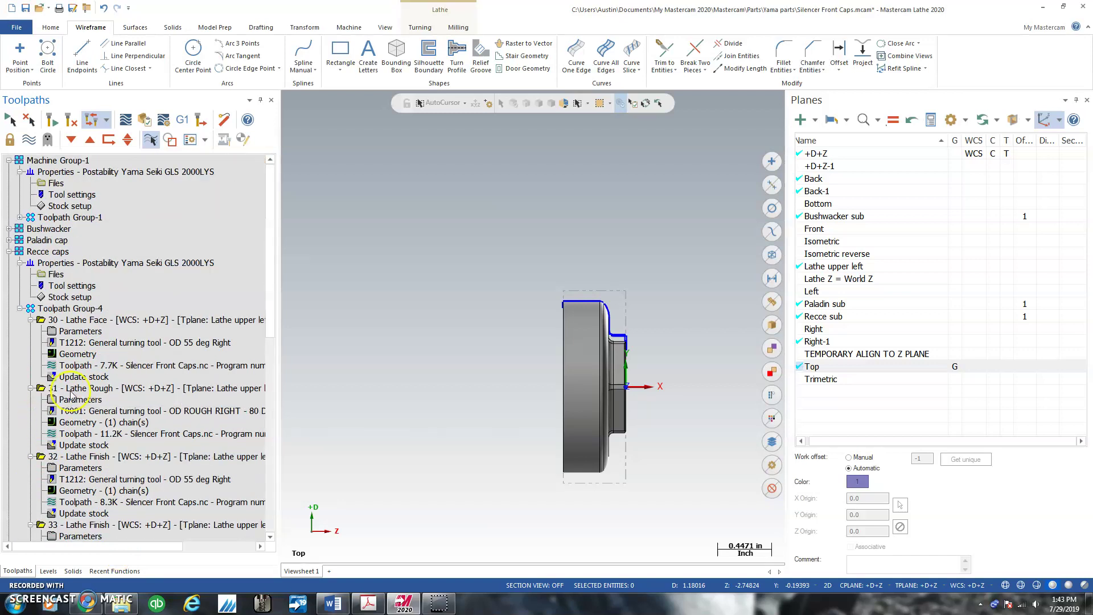
Copy the face, rough, finish, stock transfer and drill operations and paste them into GP cap, reusing tool T1212.
right_click(42, 320)
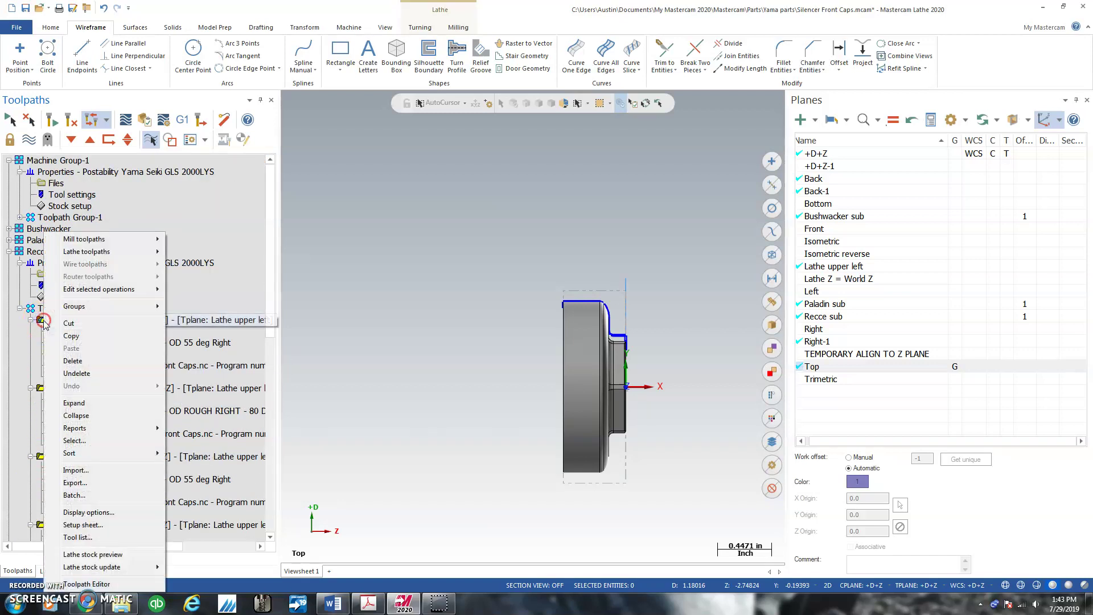
click(39, 323)
scroll(43, 399, down, 12)
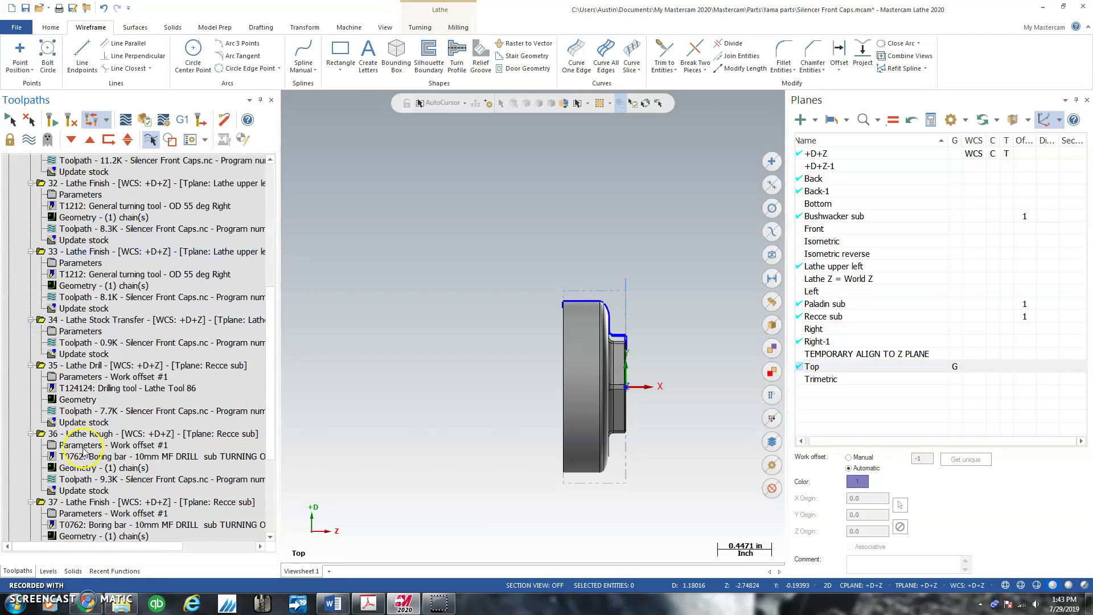
click(43, 410)
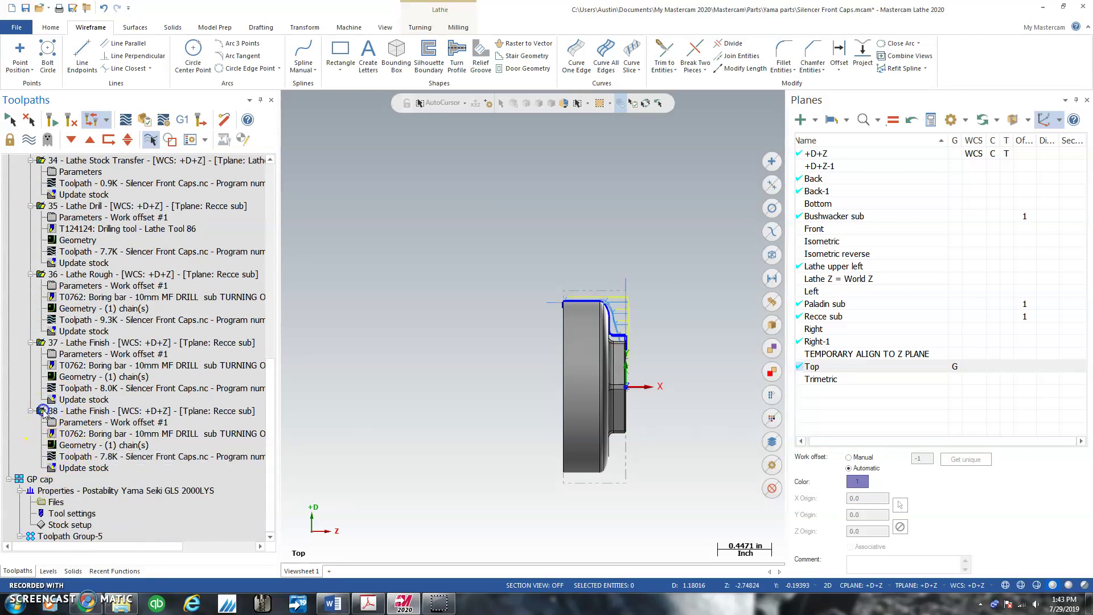
right_click(44, 413)
click(71, 152)
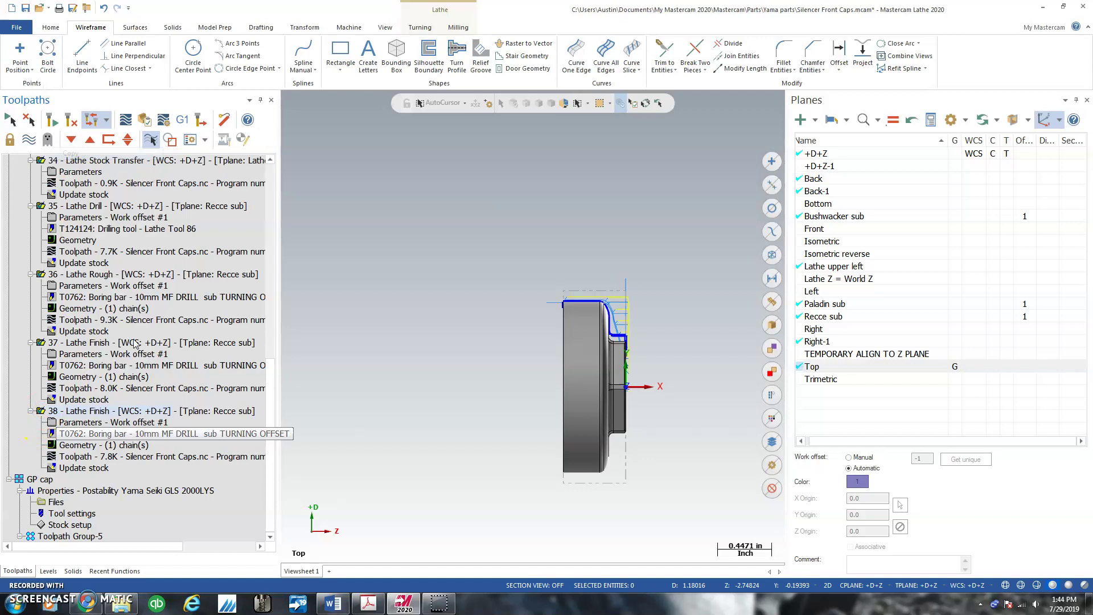
right_click(146, 535)
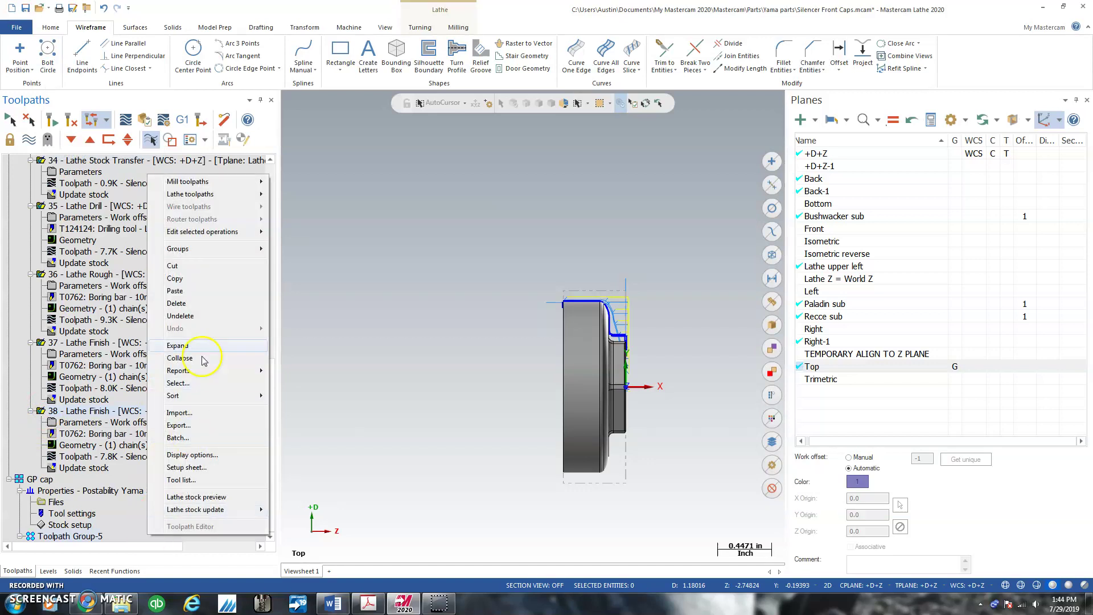
click(179, 290)
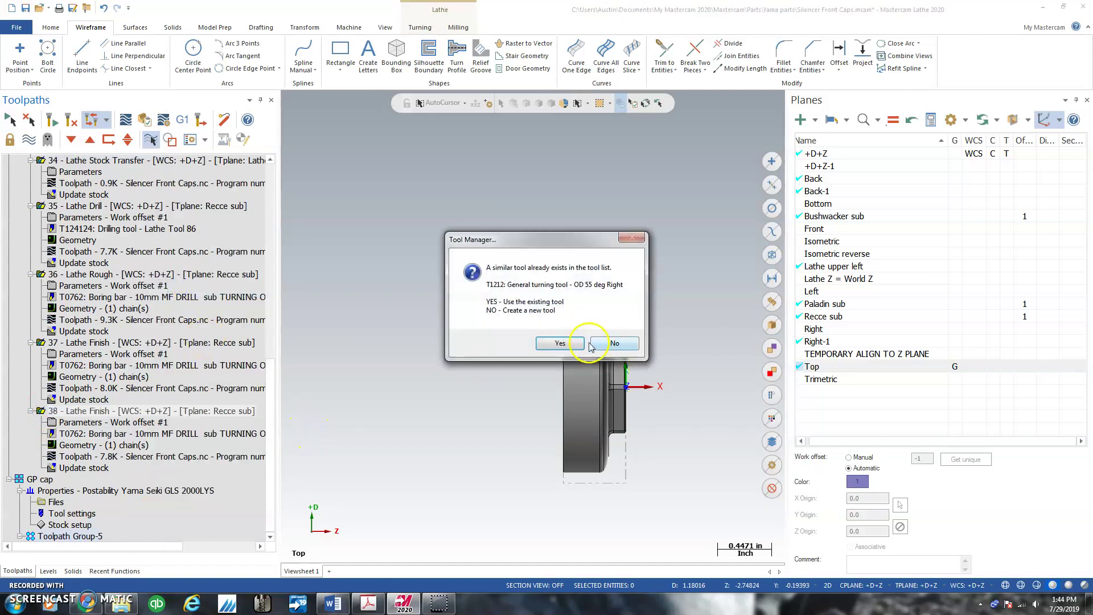
click(560, 343)
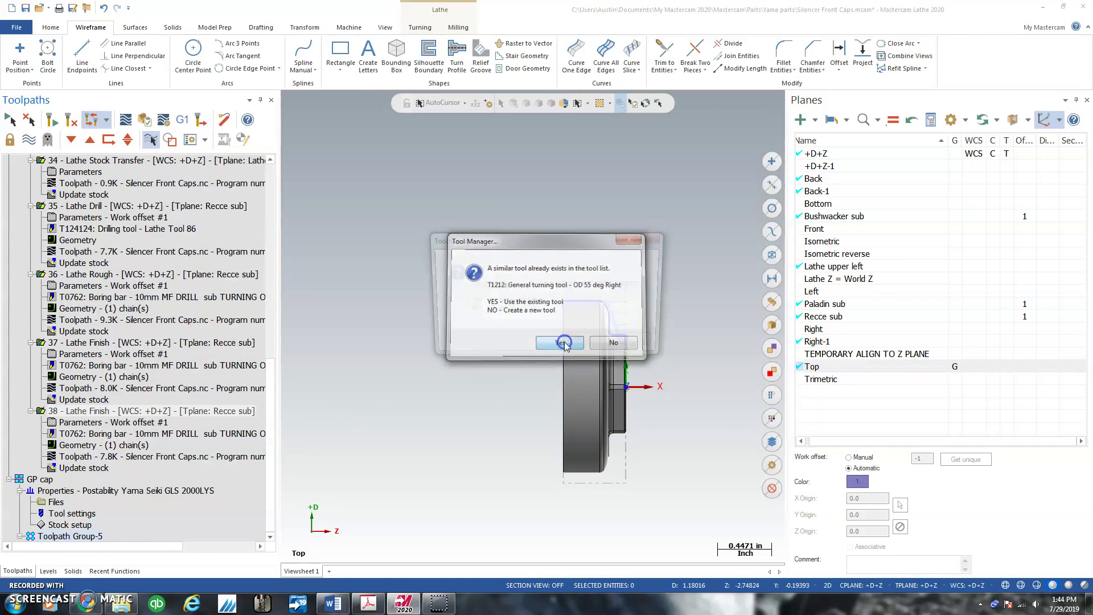
Reuse the existing T0762 boring bar and place the insert point after operation 42.
click(578, 342)
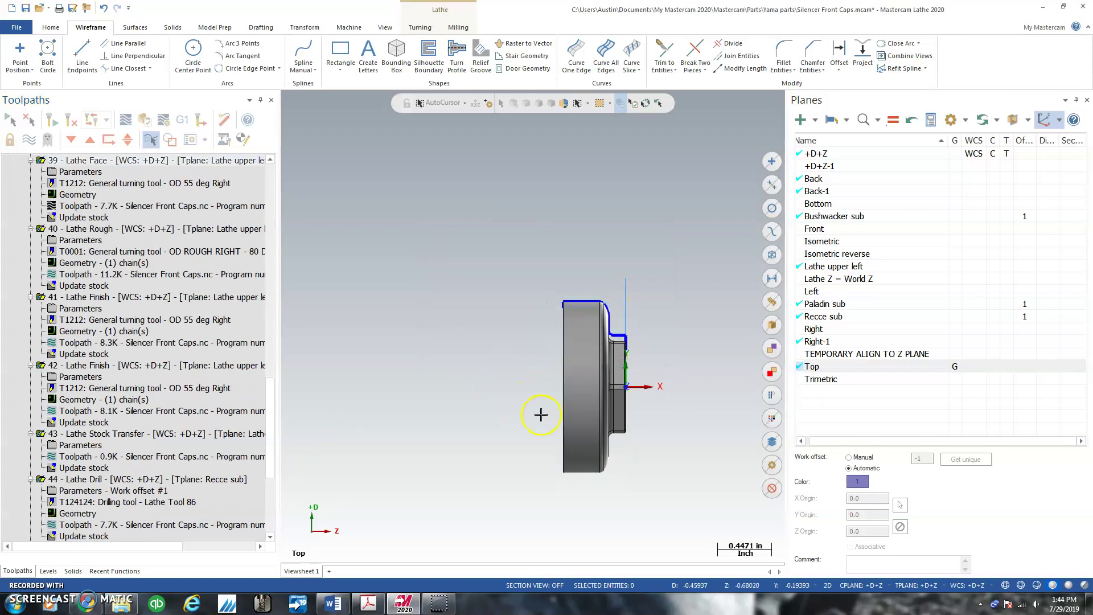
scroll(188, 430, up, 10)
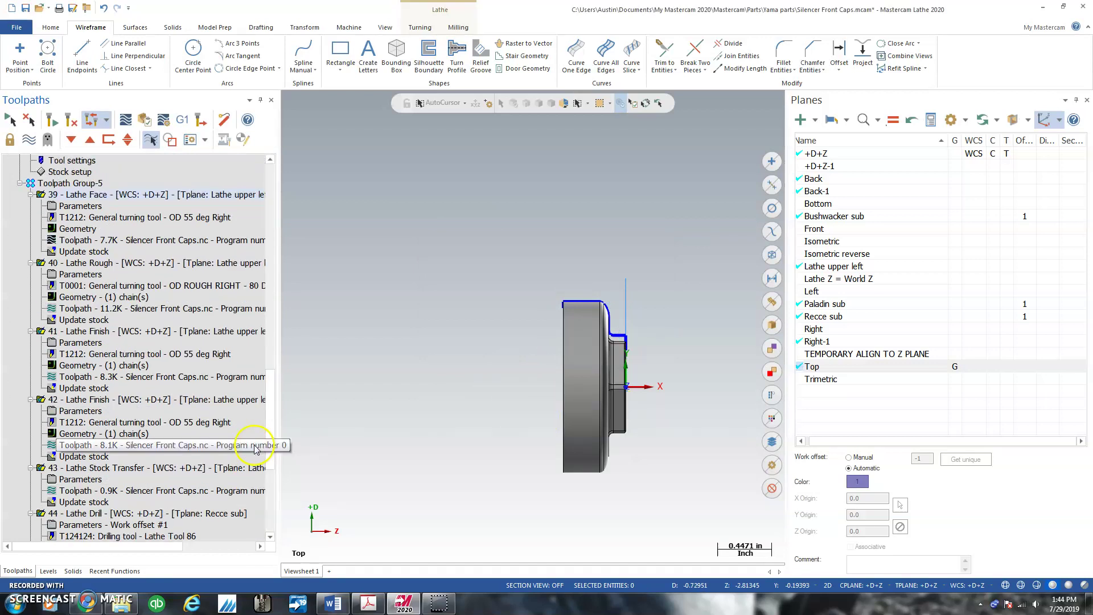
scroll(117, 427, down, 5)
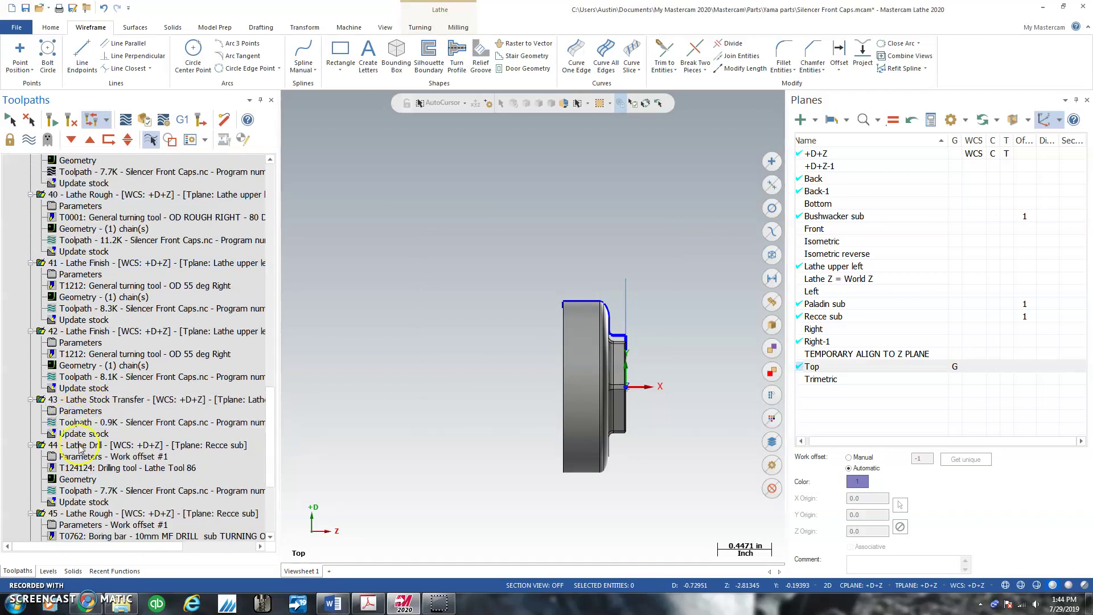
click(44, 400)
click(41, 333)
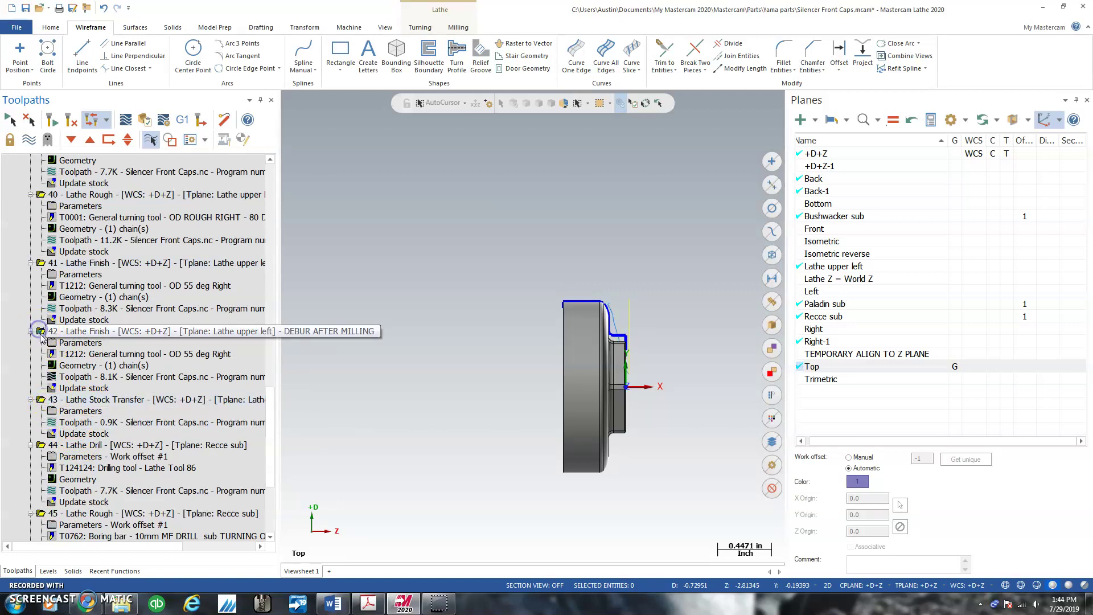
click(75, 141)
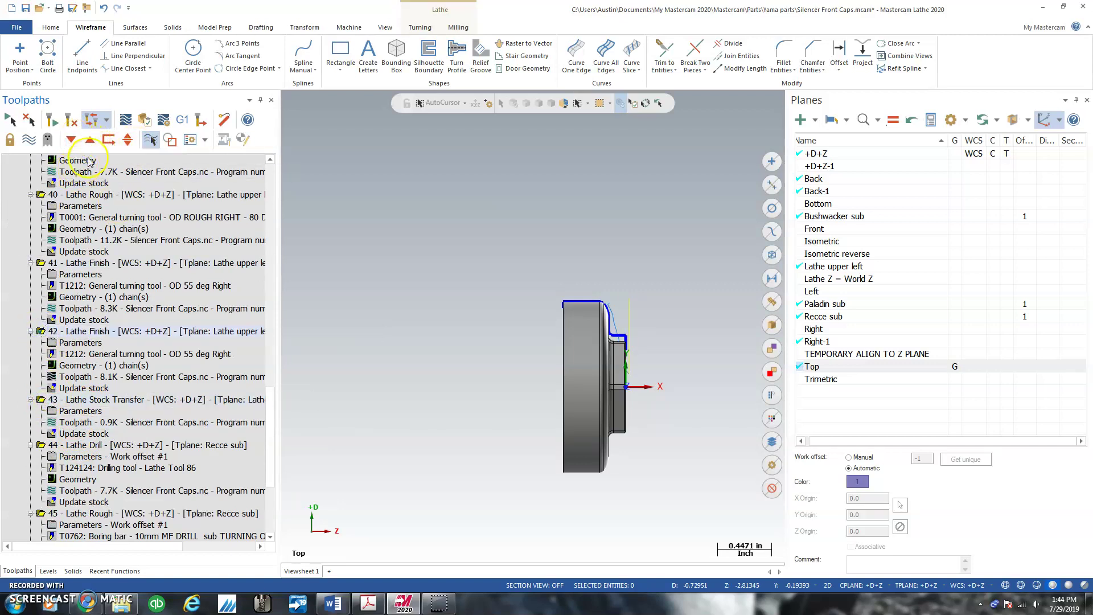
click(107, 140)
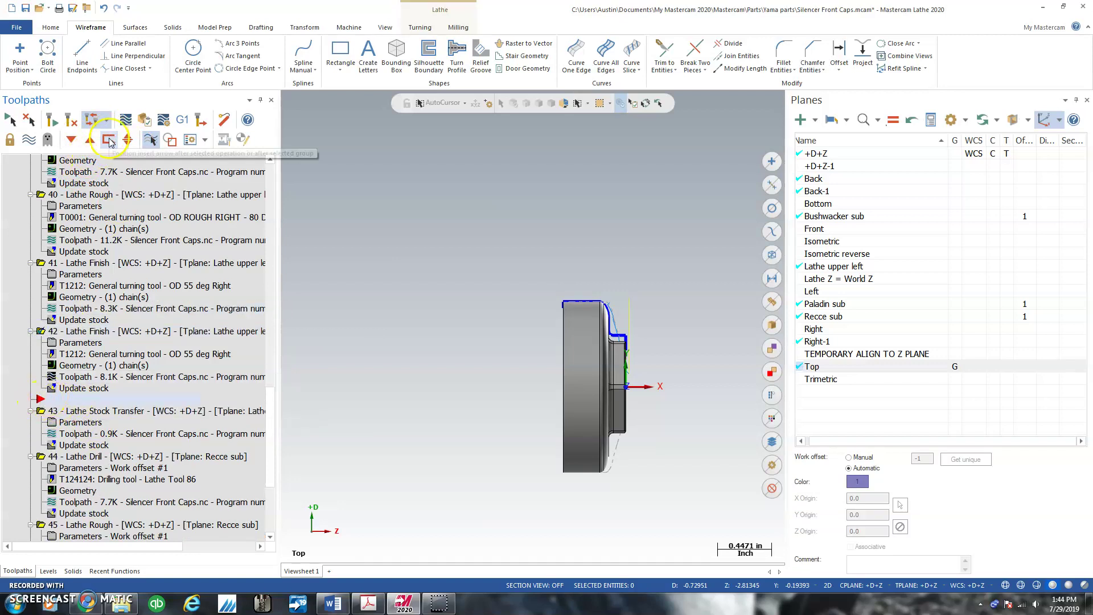
Delete the copied stock transfer operation 43 from GP cap.
click(44, 414)
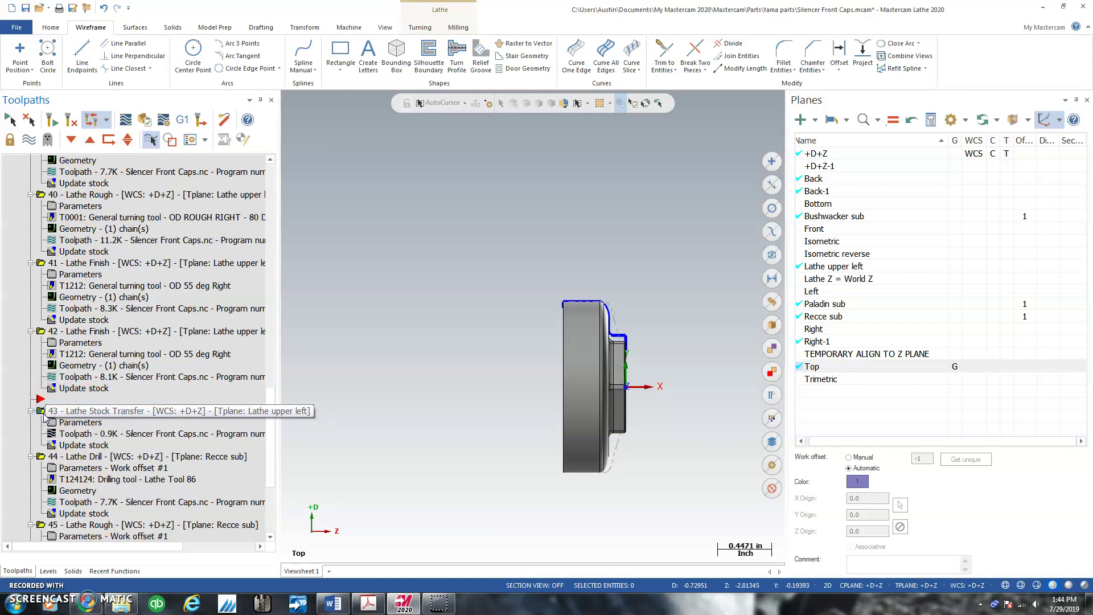
click(144, 439)
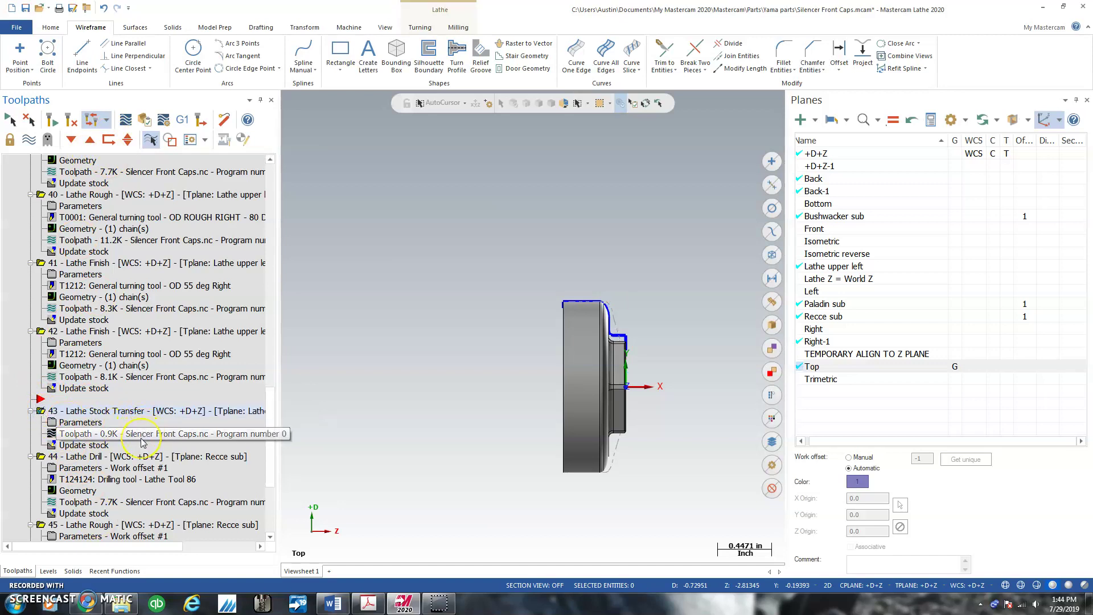
key(Delete)
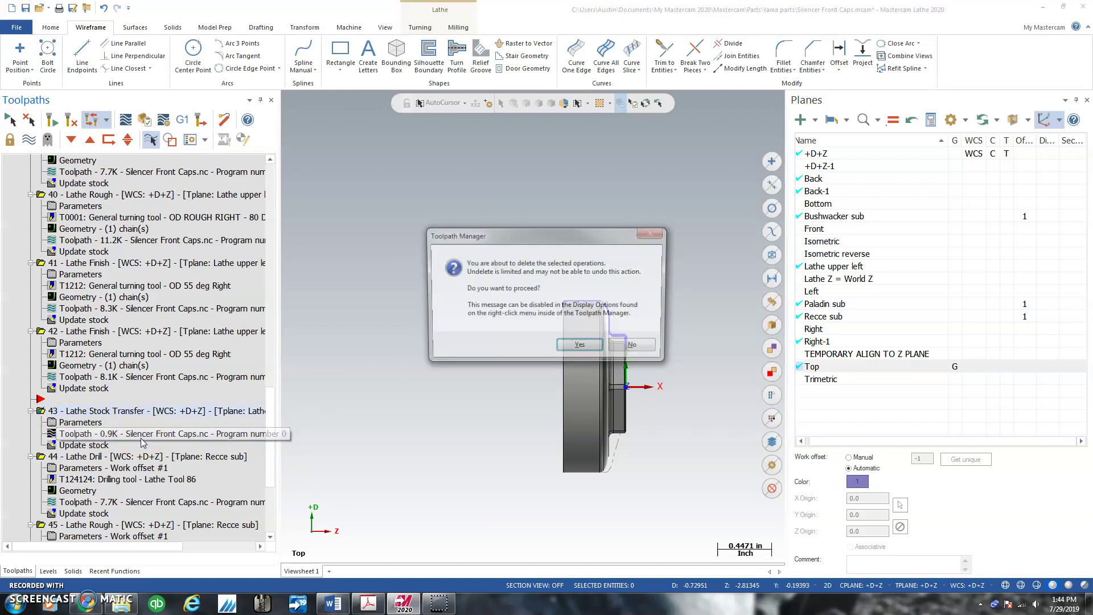
click(582, 348)
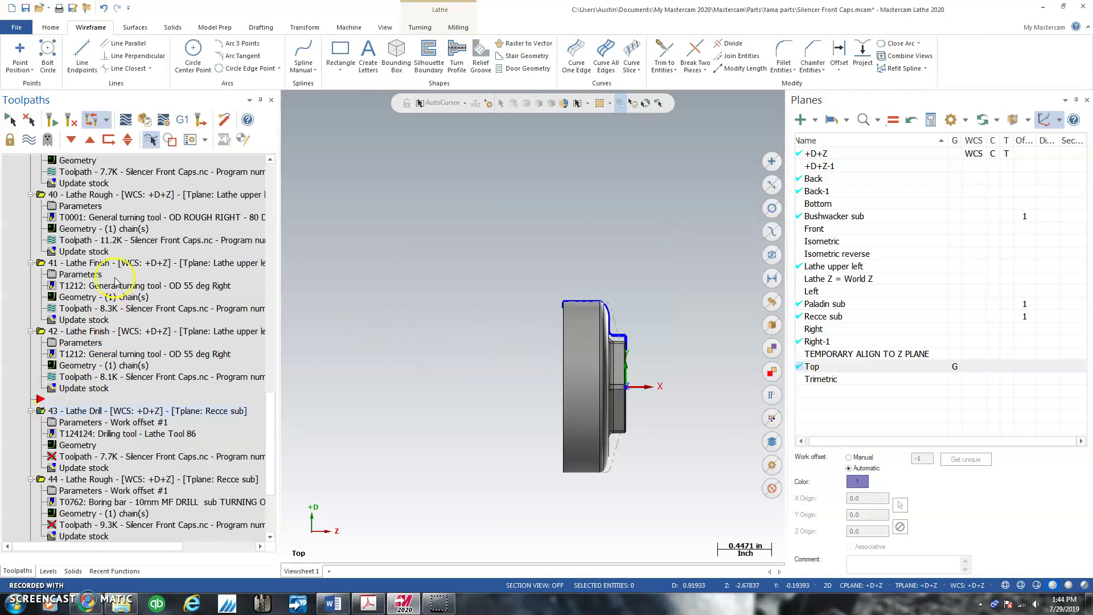
click(420, 26)
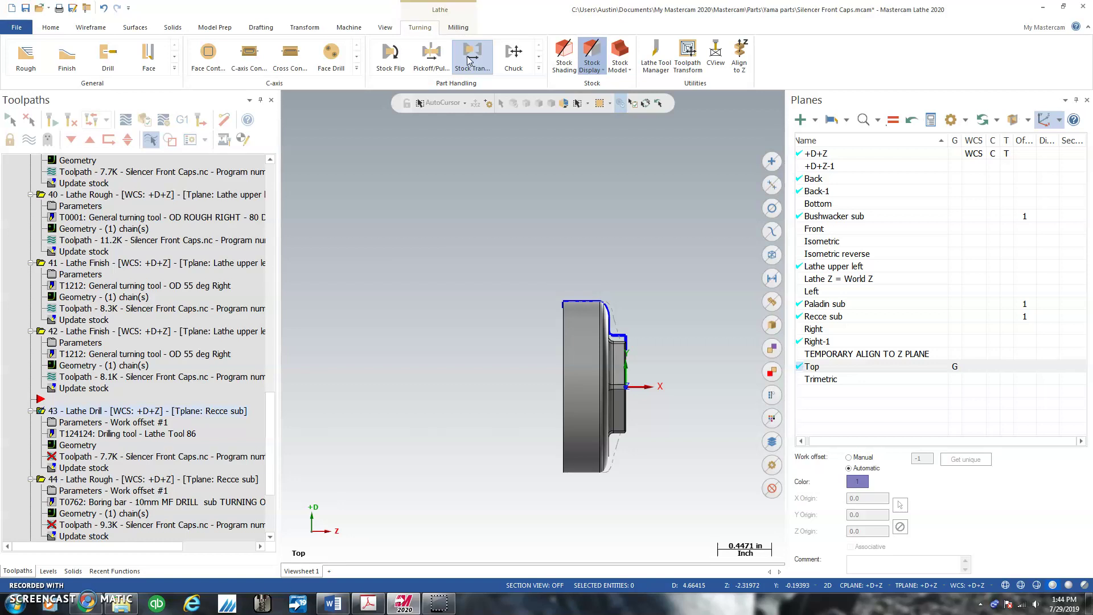
Create a new stock transfer with stock Z -0.51 and sub-spindle Z 24.0.
click(470, 62)
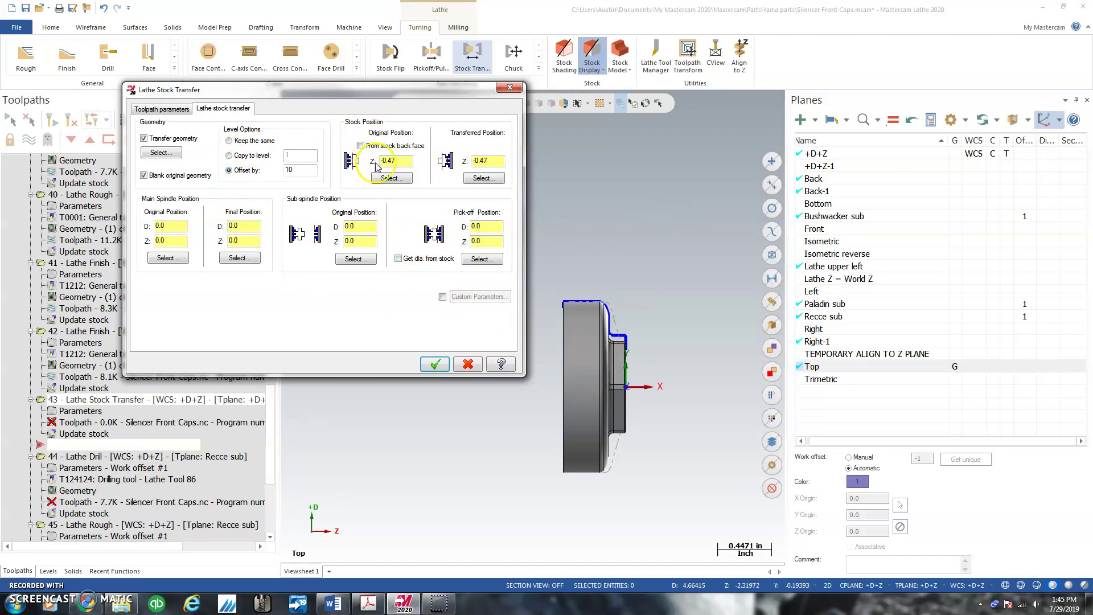
click(393, 160)
double_click(490, 160)
text(-0.51)
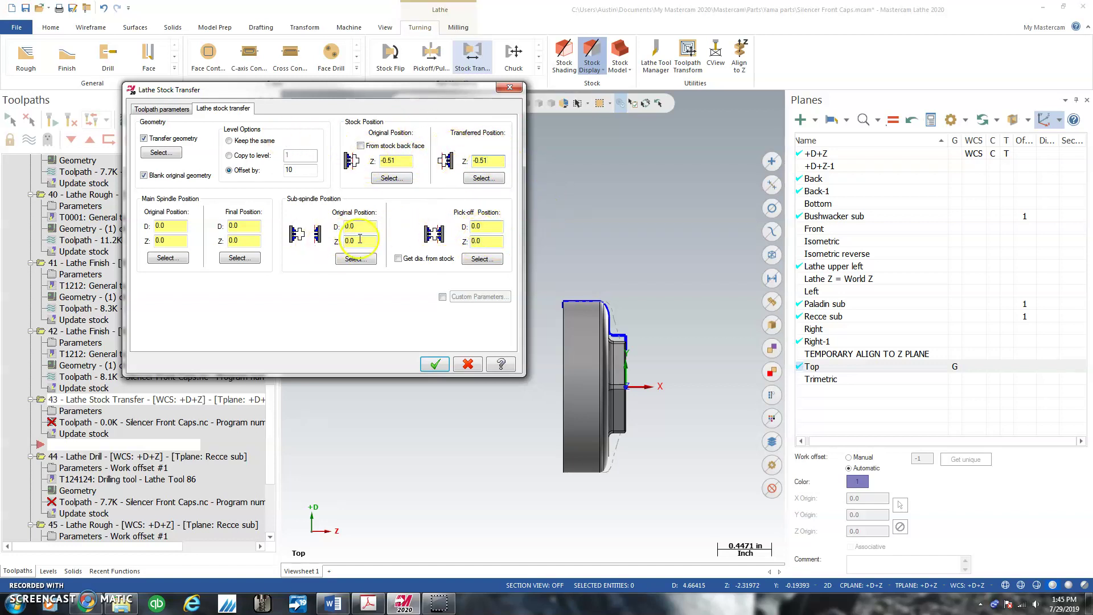
drag(360, 238, 334, 238)
text(24.0)
click(488, 239)
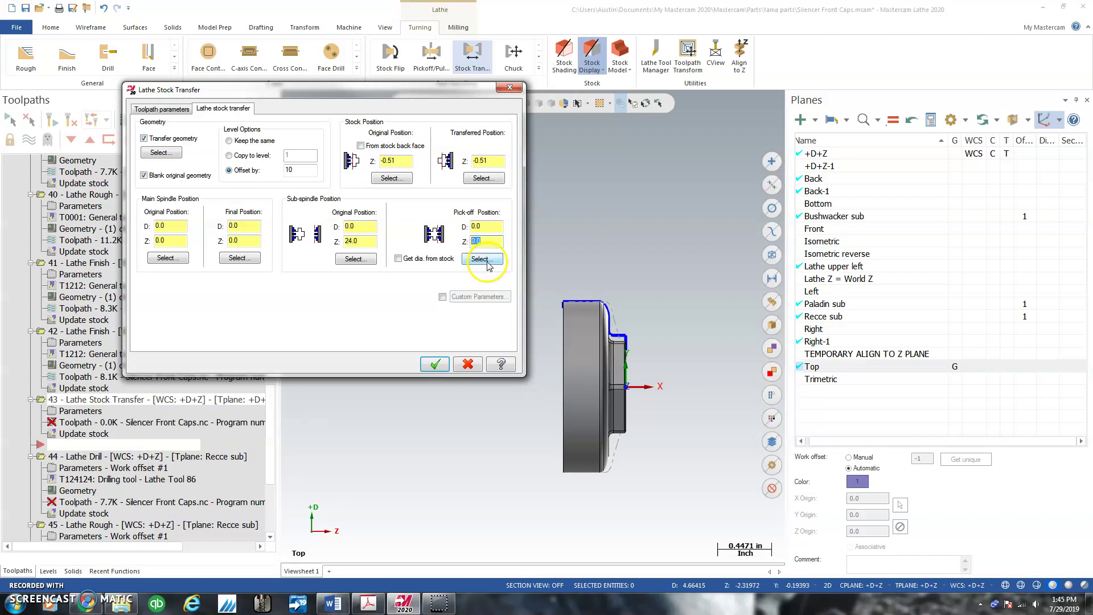
Pick the part's top corner as pick-off point (D 1.398, Z -0.45) and set main spindle Z to -2.0.
click(482, 259)
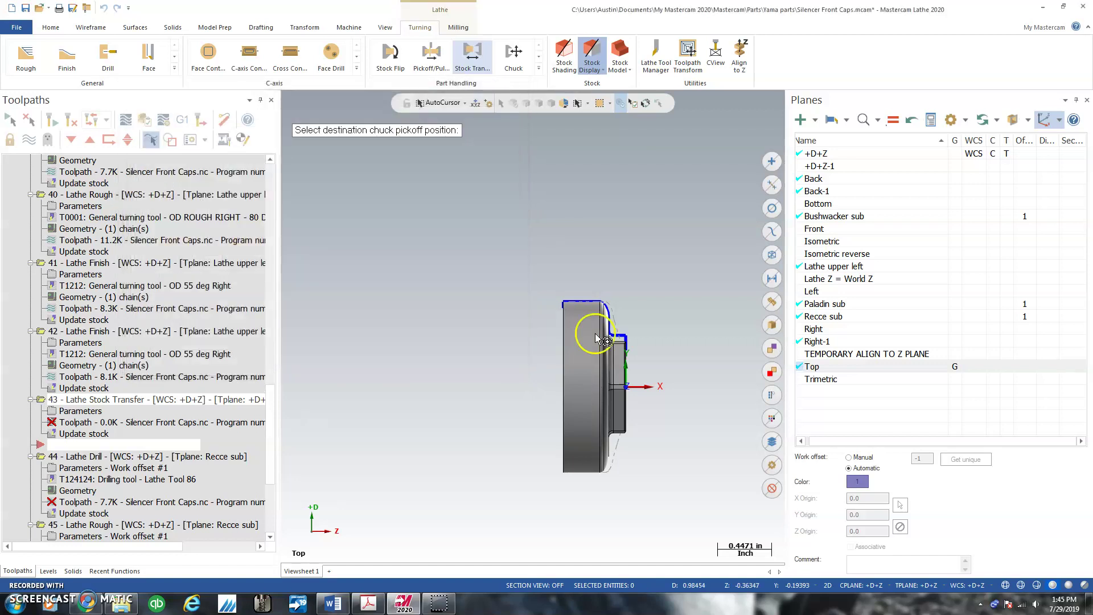
click(563, 301)
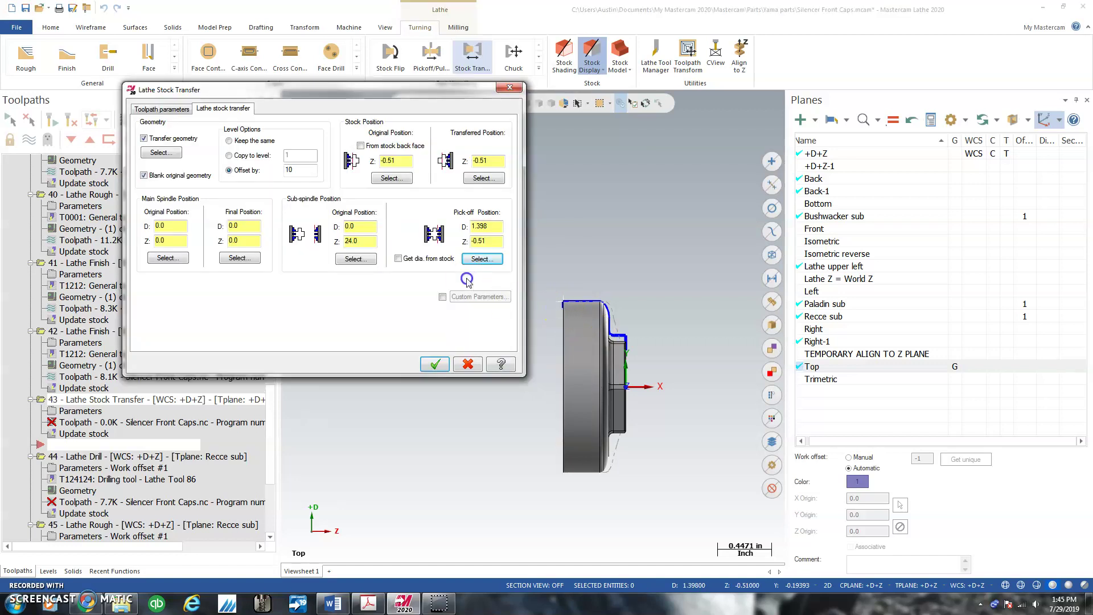
double_click(478, 240)
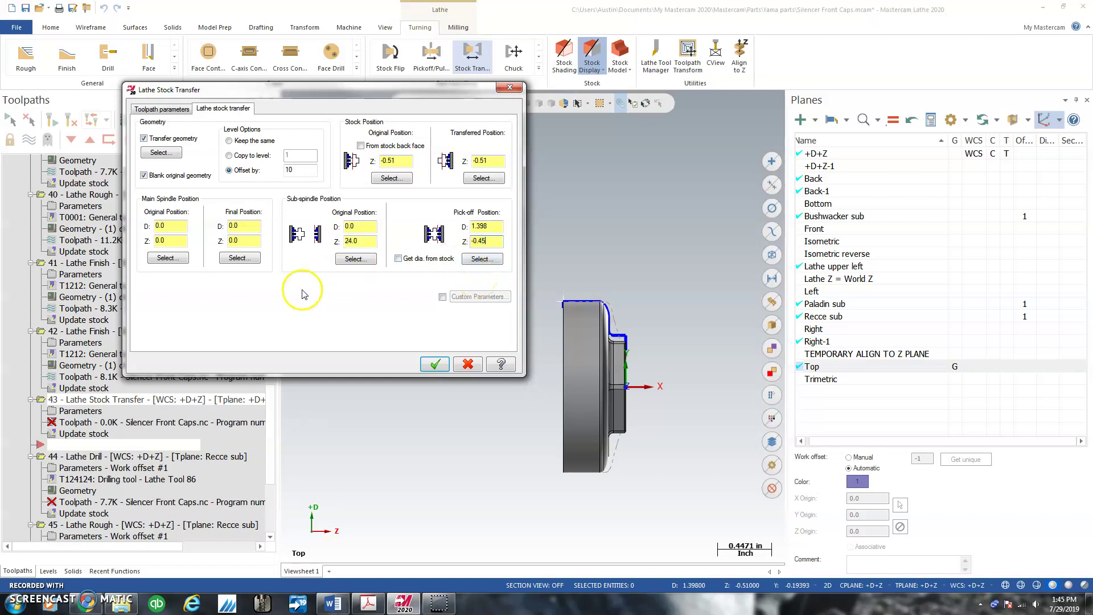
click(169, 225)
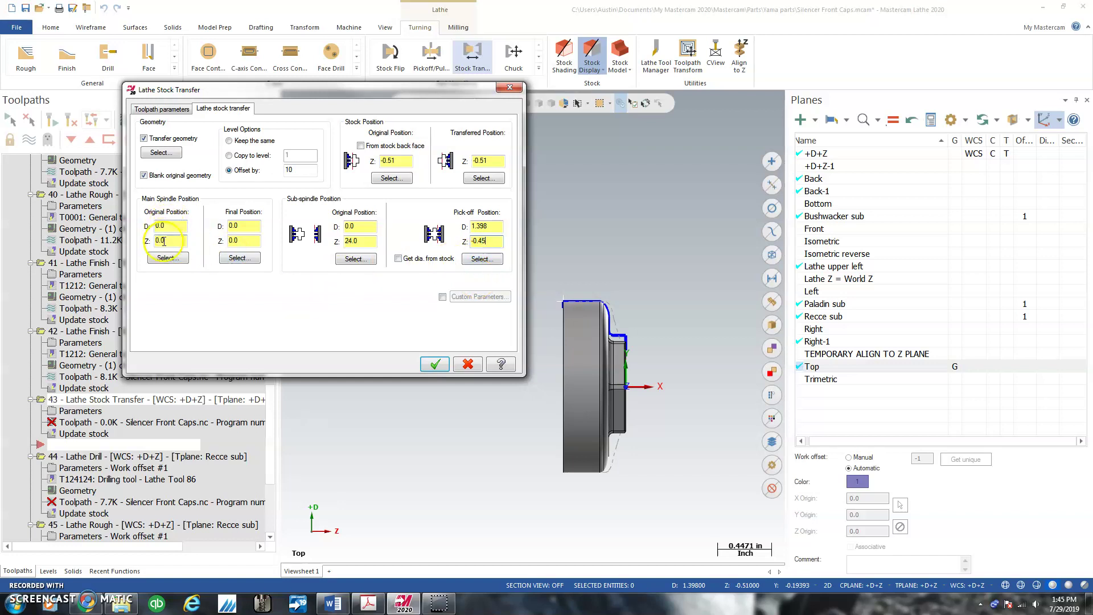
double_click(154, 239)
double_click(228, 240)
text(-2.0)
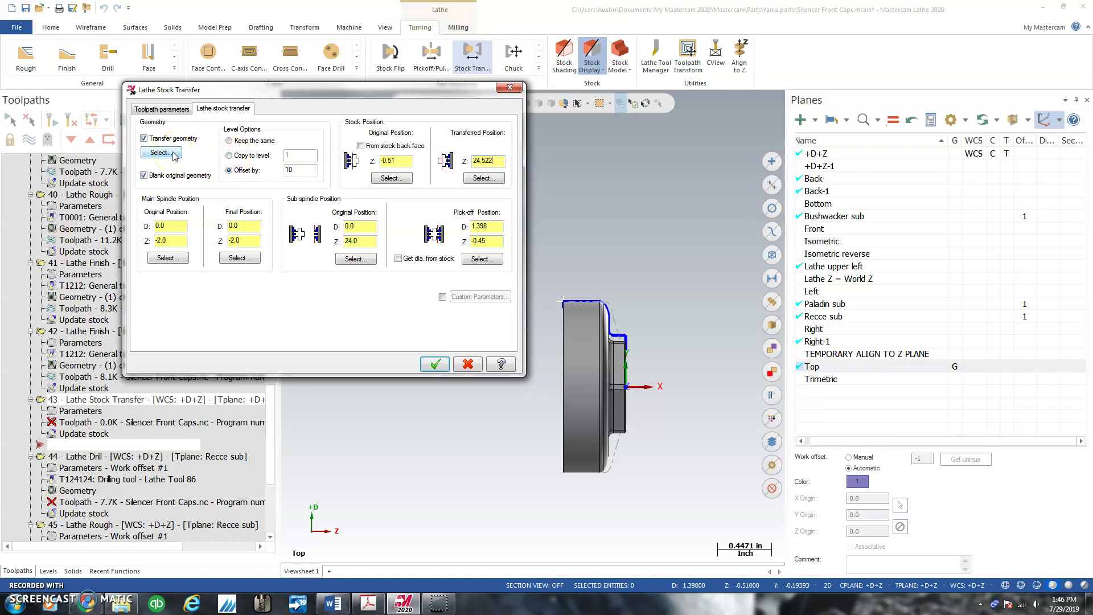
Window-select the whole part as transfer geometry without blanking the original, and accept the stock transfer.
click(145, 176)
click(161, 153)
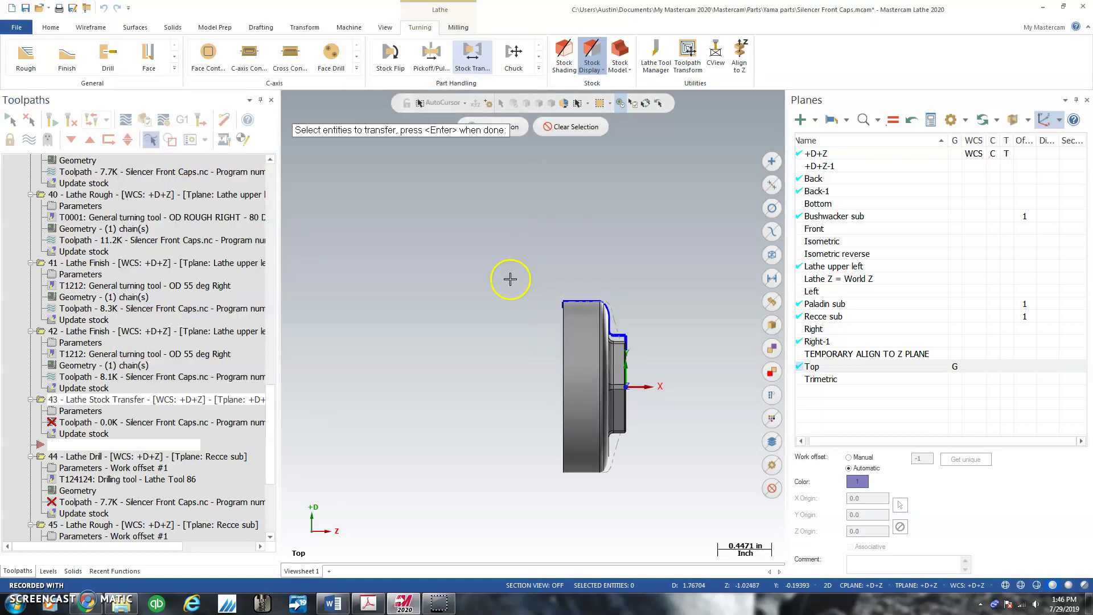
drag(507, 276, 672, 504)
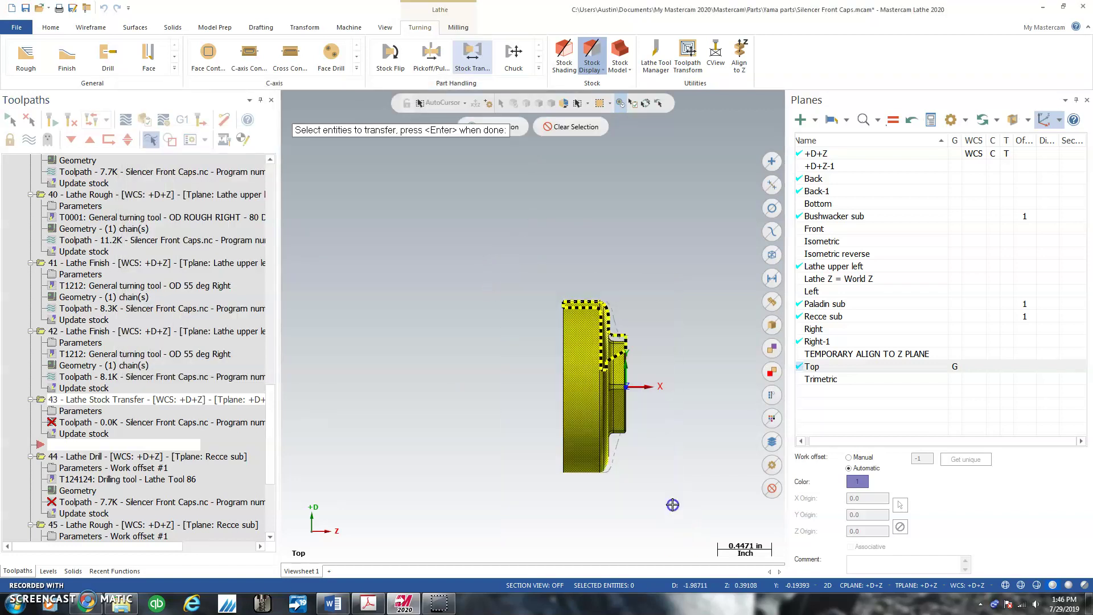
click(516, 128)
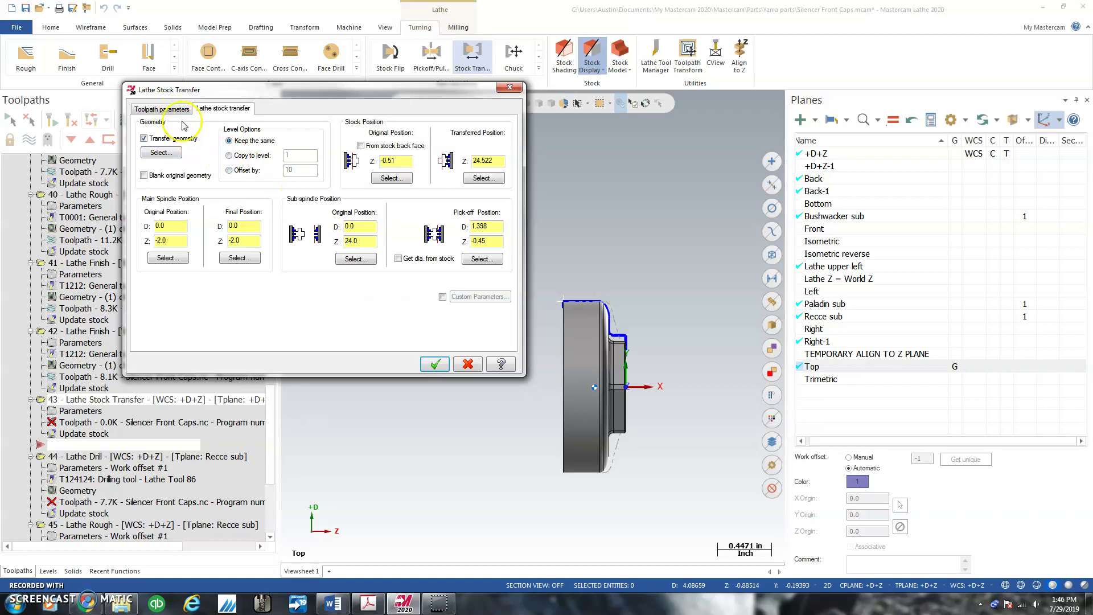
click(438, 367)
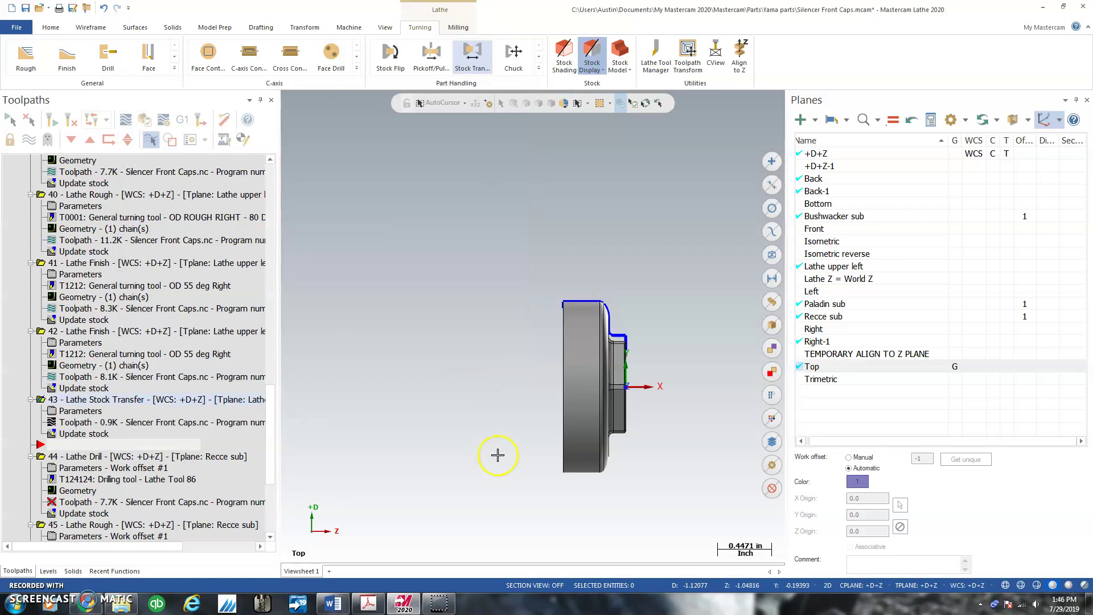
scroll(491, 453, down, 10)
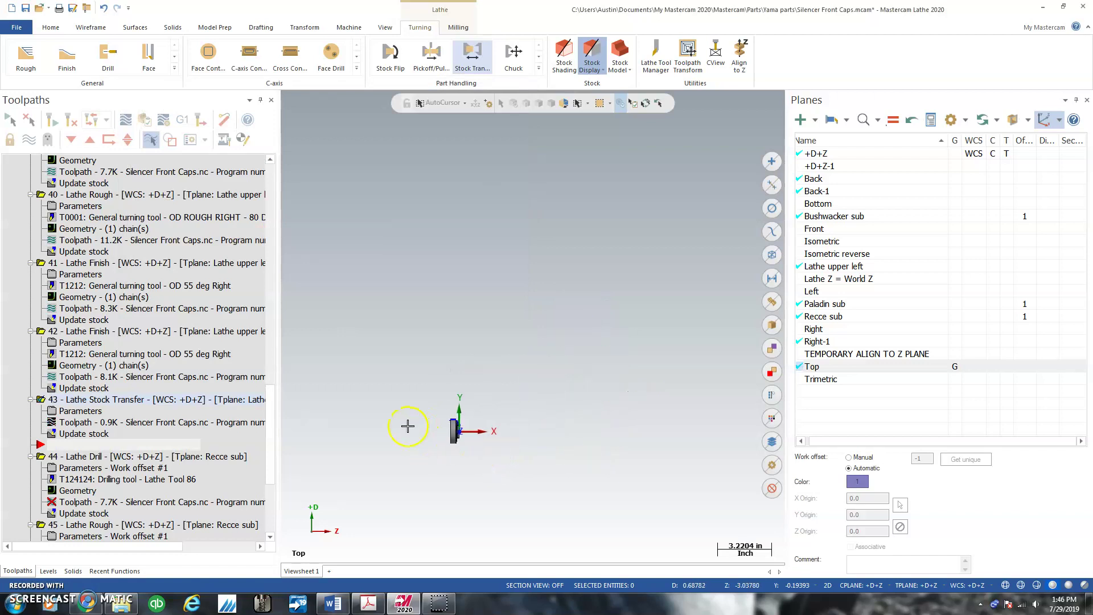
scroll(556, 410, up, 6)
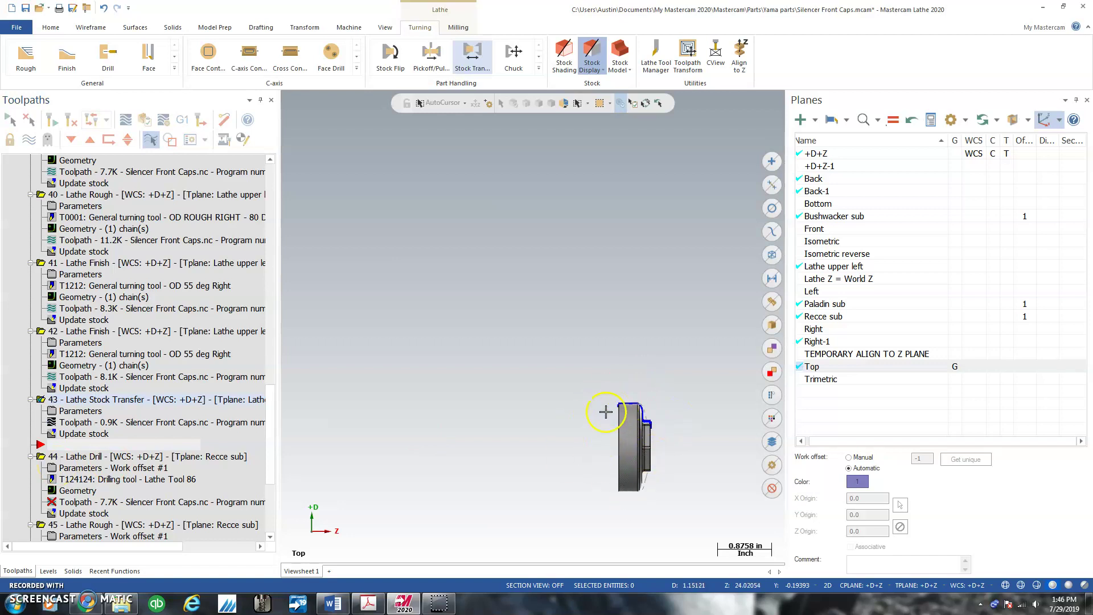
For Lathe Drill 44, add a new 'GP Sub' spindle origin picked on the part's face at Z 24.522.
click(81, 470)
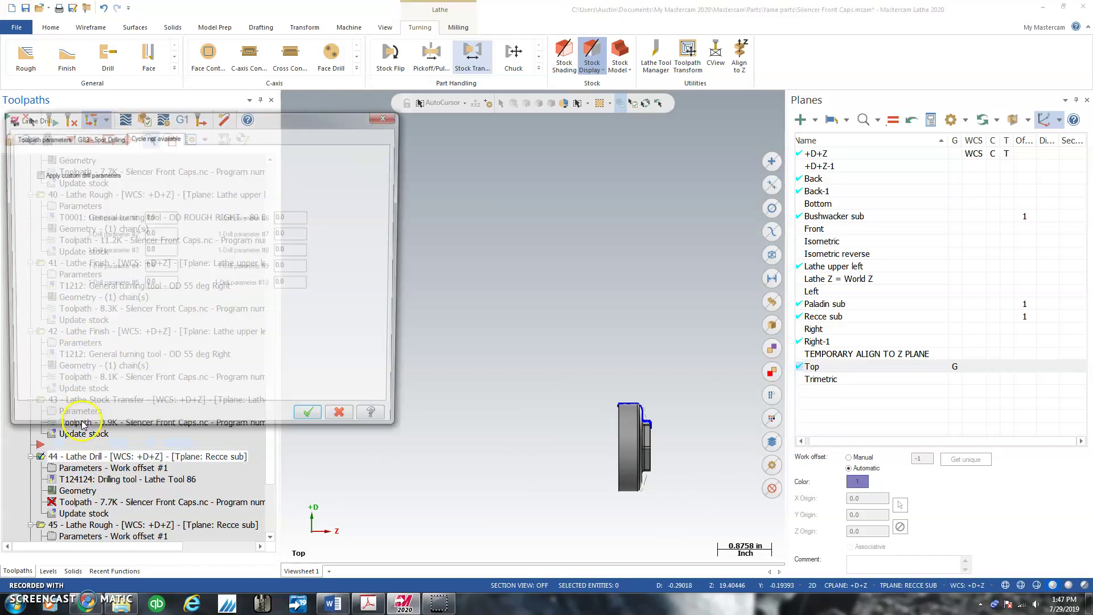
click(40, 137)
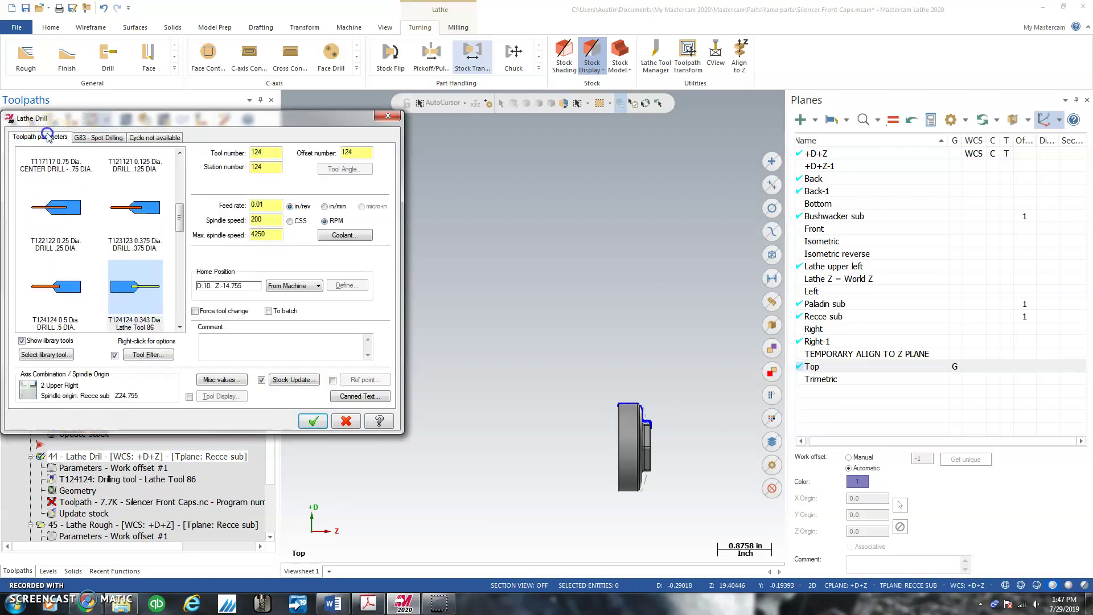
click(29, 383)
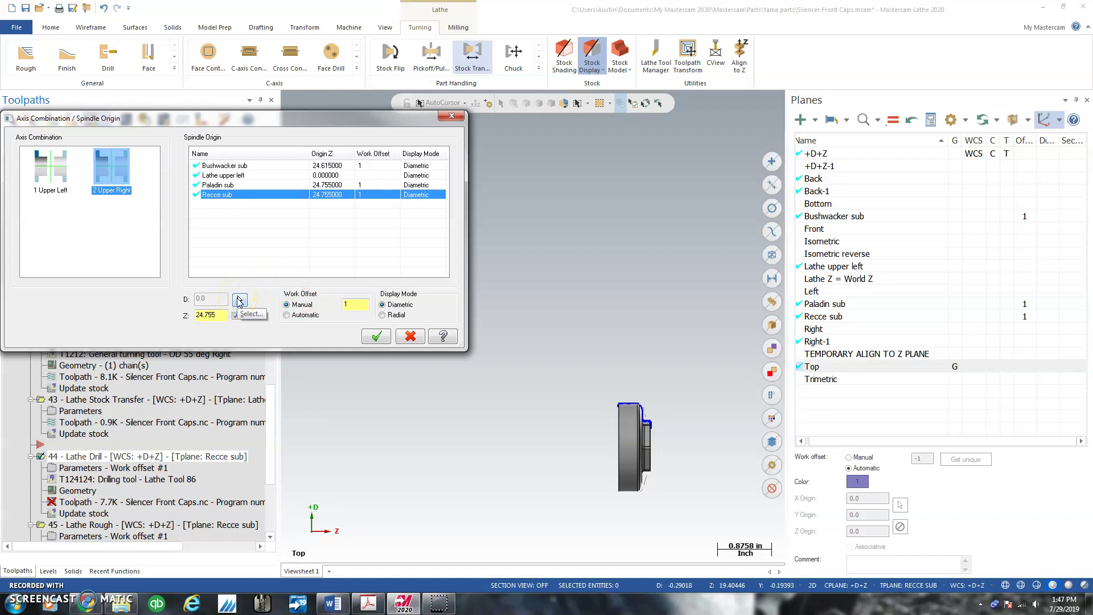
right_click(257, 274)
click(288, 262)
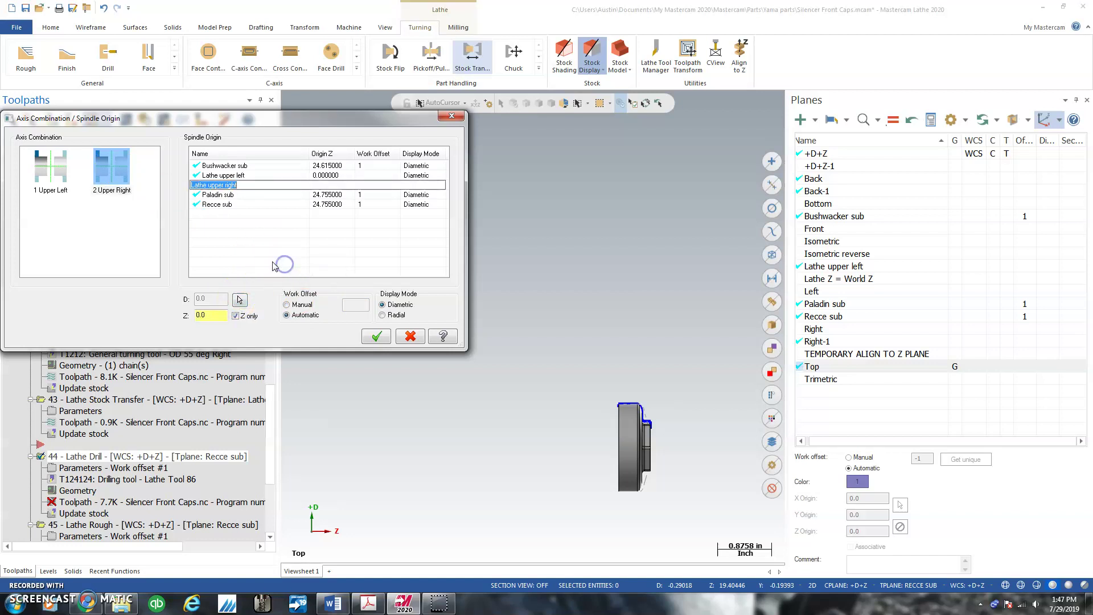
text(GP Sub)
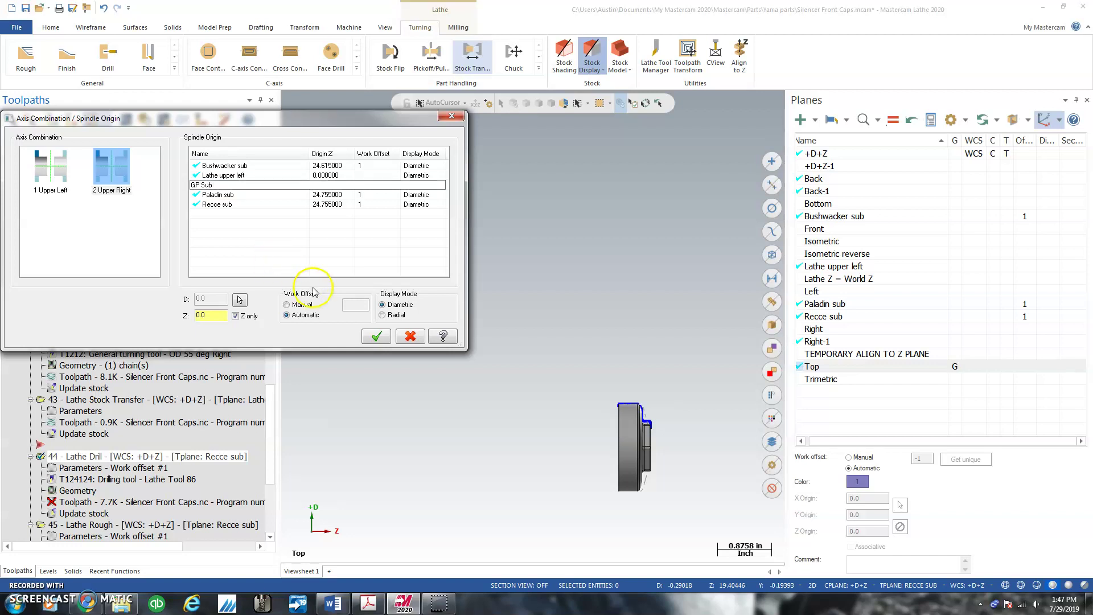
key(Return)
click(220, 185)
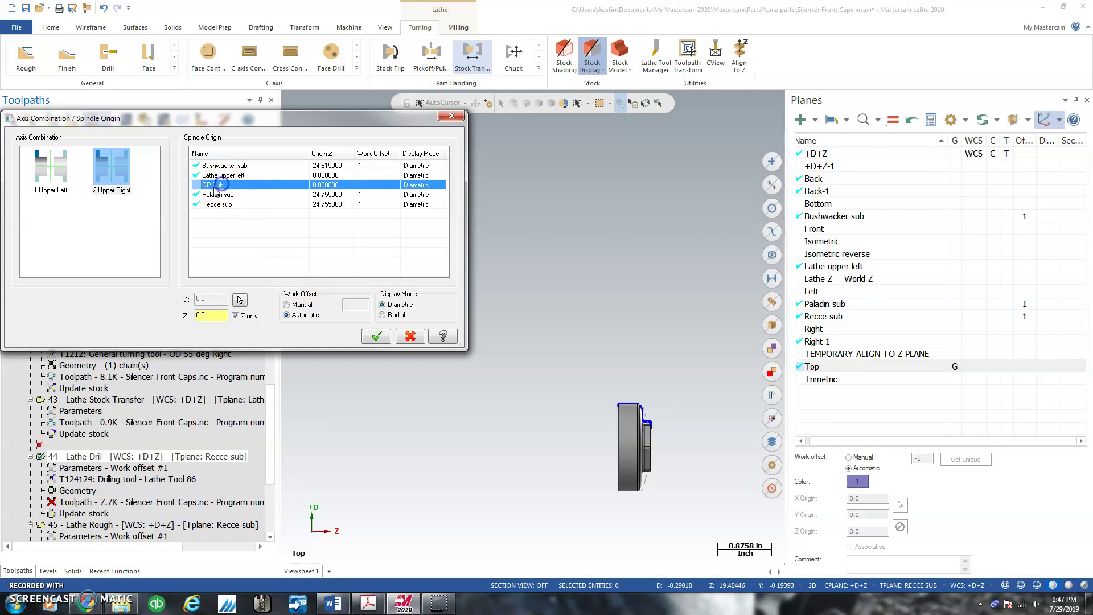
click(240, 299)
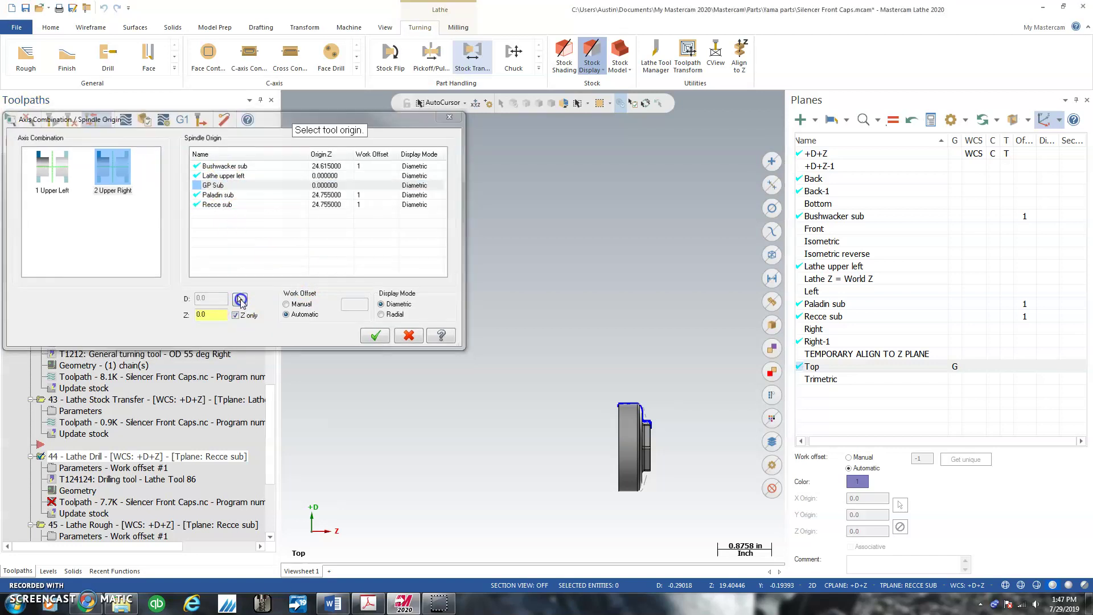
click(621, 421)
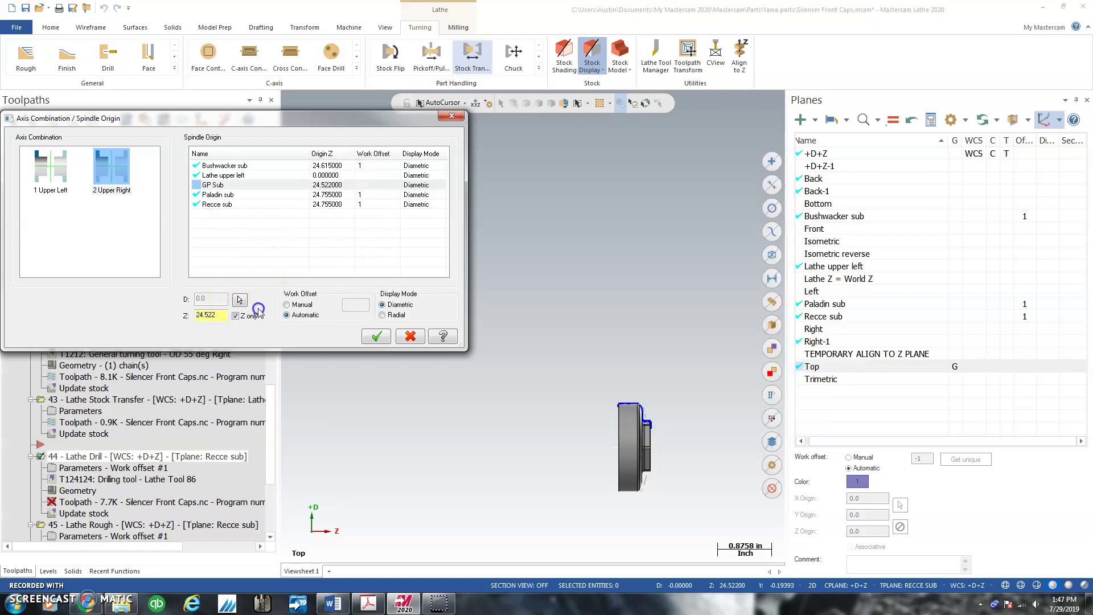
click(381, 337)
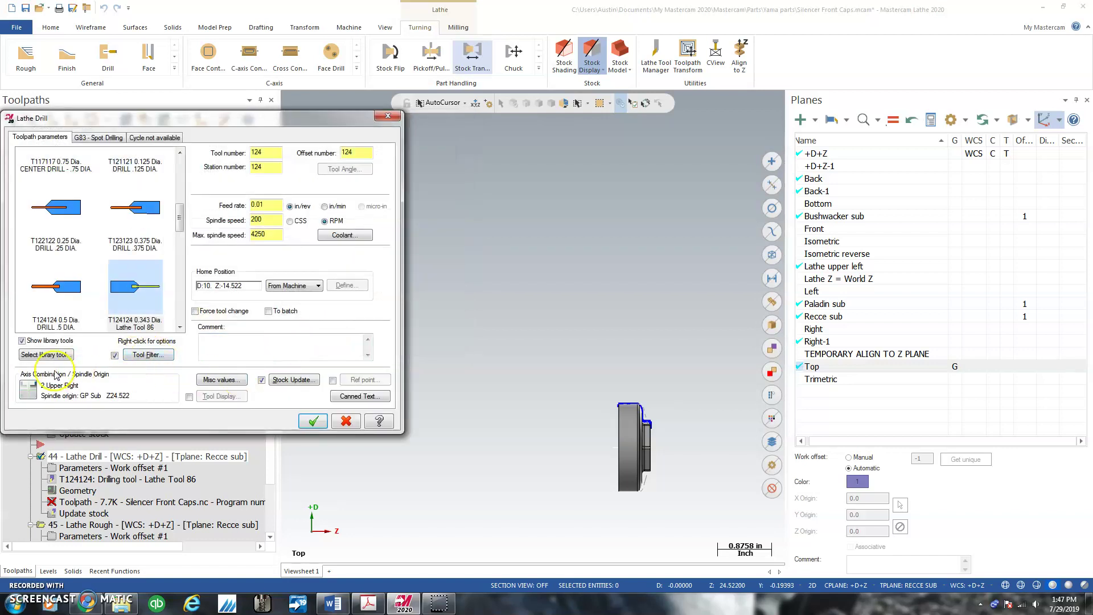
Give GP Sub a manual work offset of 1 and apply it to the drill operation.
click(68, 443)
click(215, 176)
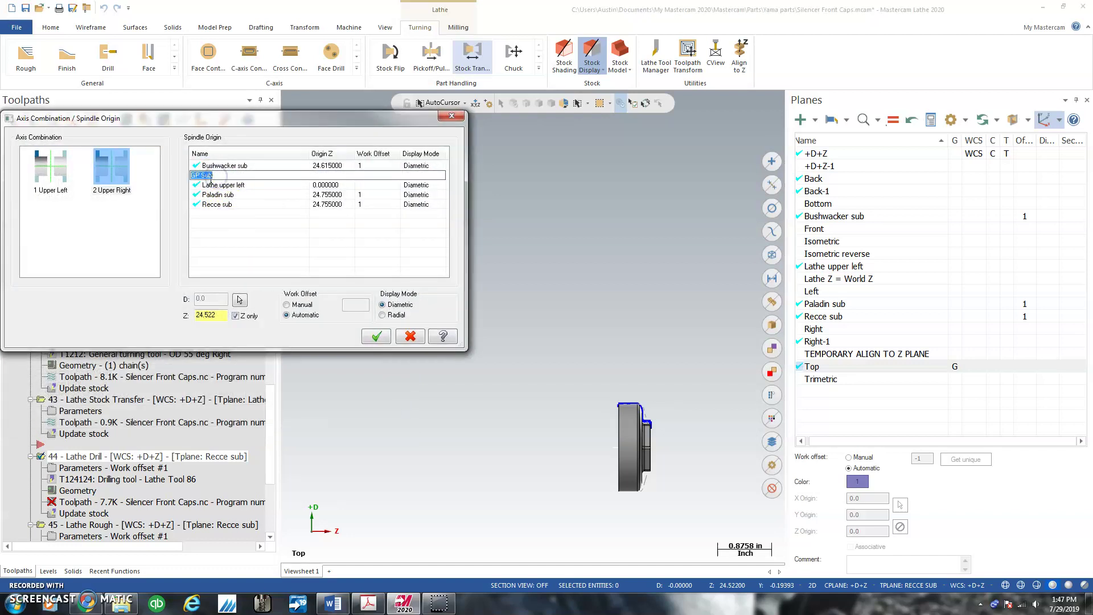
click(229, 262)
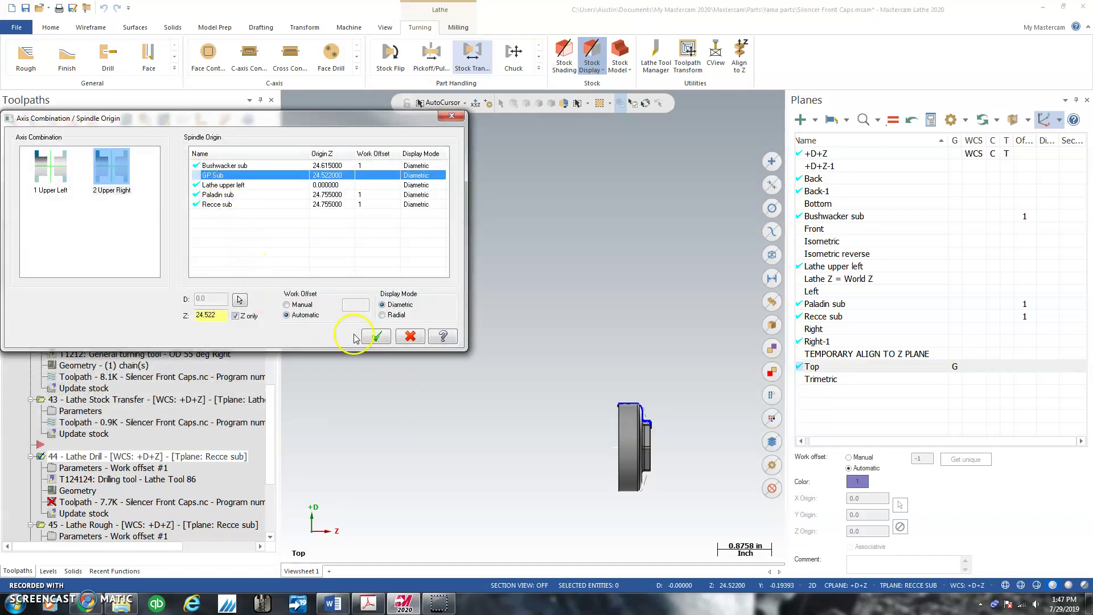
click(114, 190)
click(292, 305)
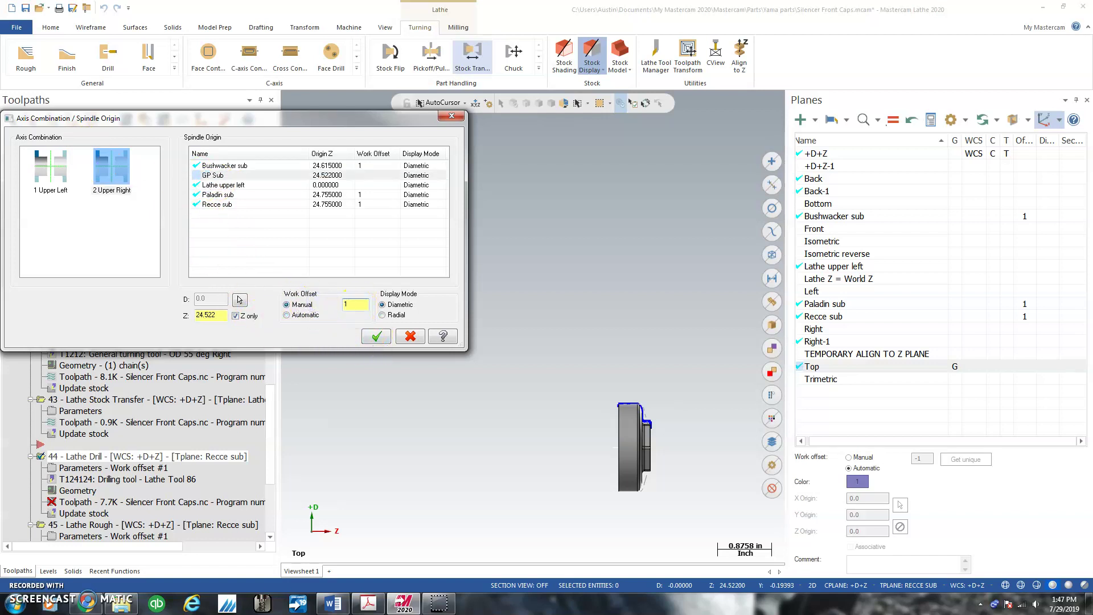
click(305, 293)
click(376, 336)
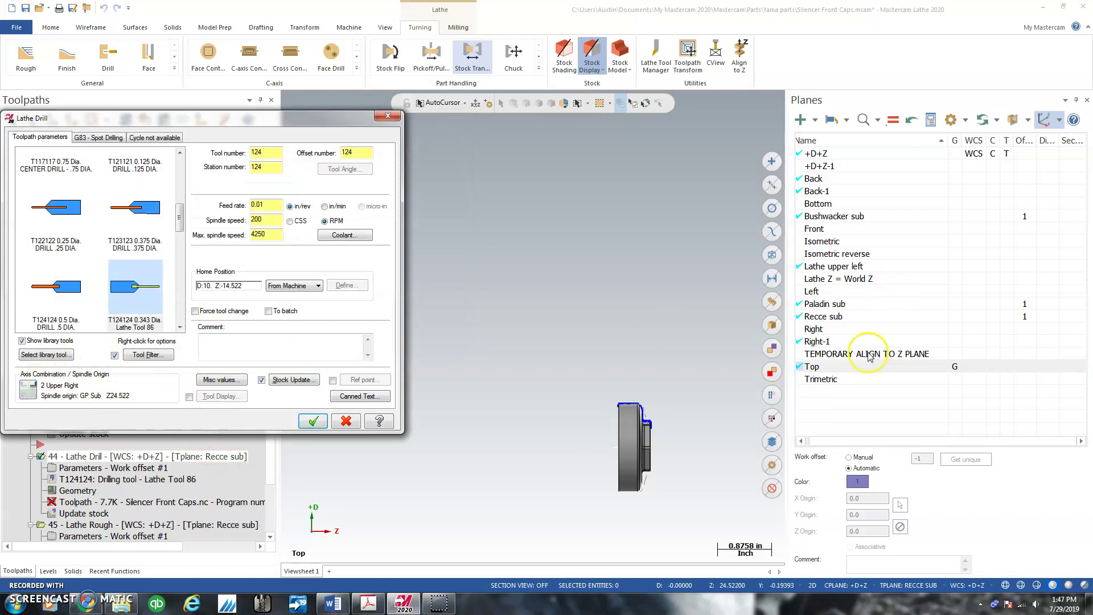
click(315, 421)
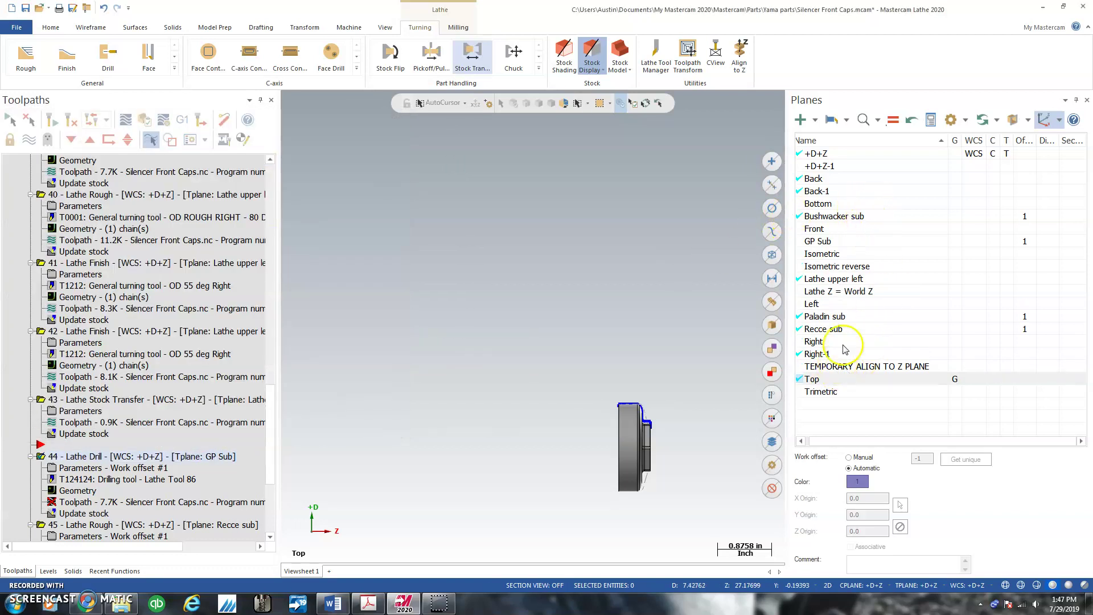
Edit the GP Sub plane and accept it.
click(841, 246)
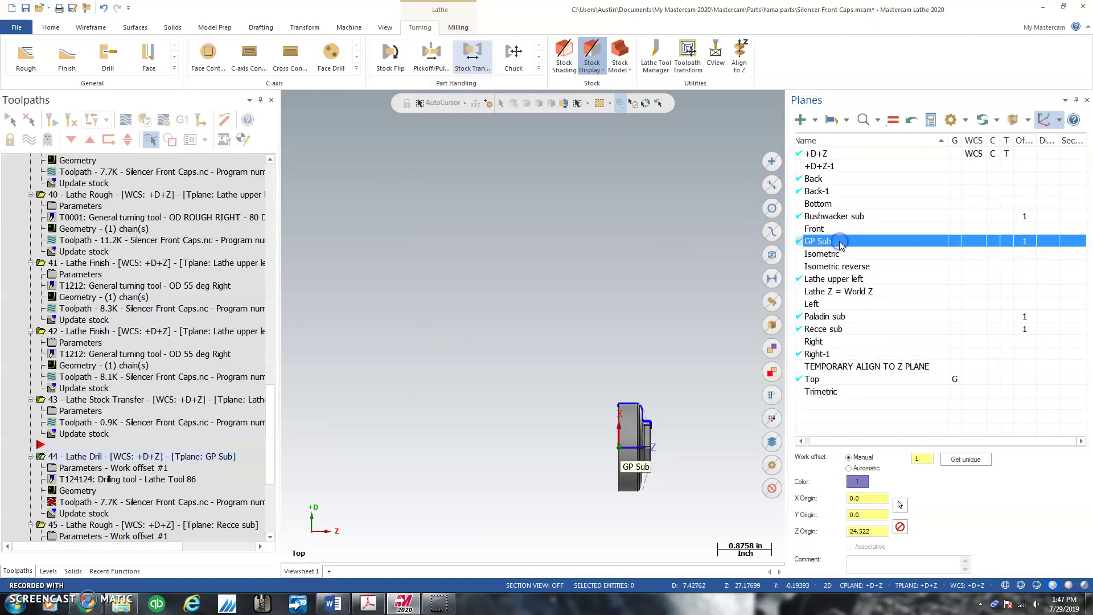
right_click(840, 246)
click(871, 252)
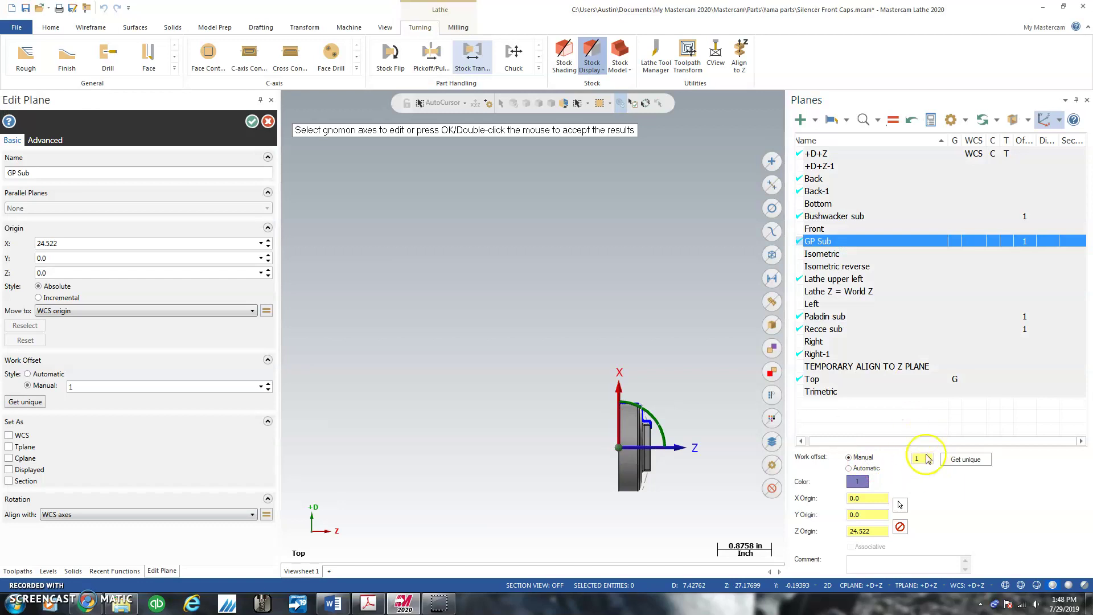
click(253, 126)
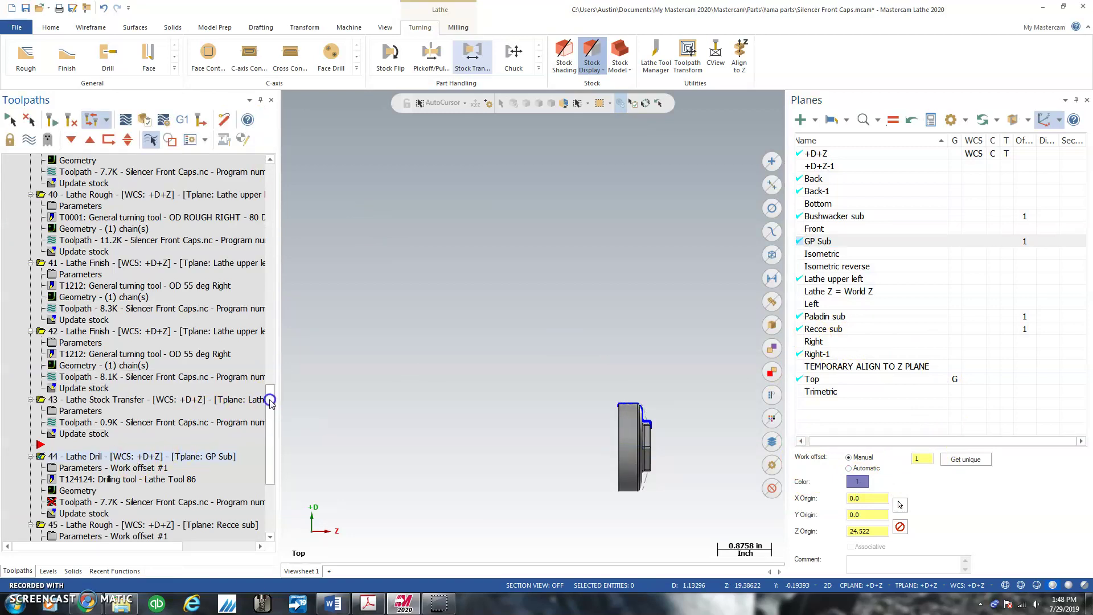
Switch Lathe Rough operation 45 to the GP Sub spindle origin.
scroll(63, 363, down, 5)
click(62, 355)
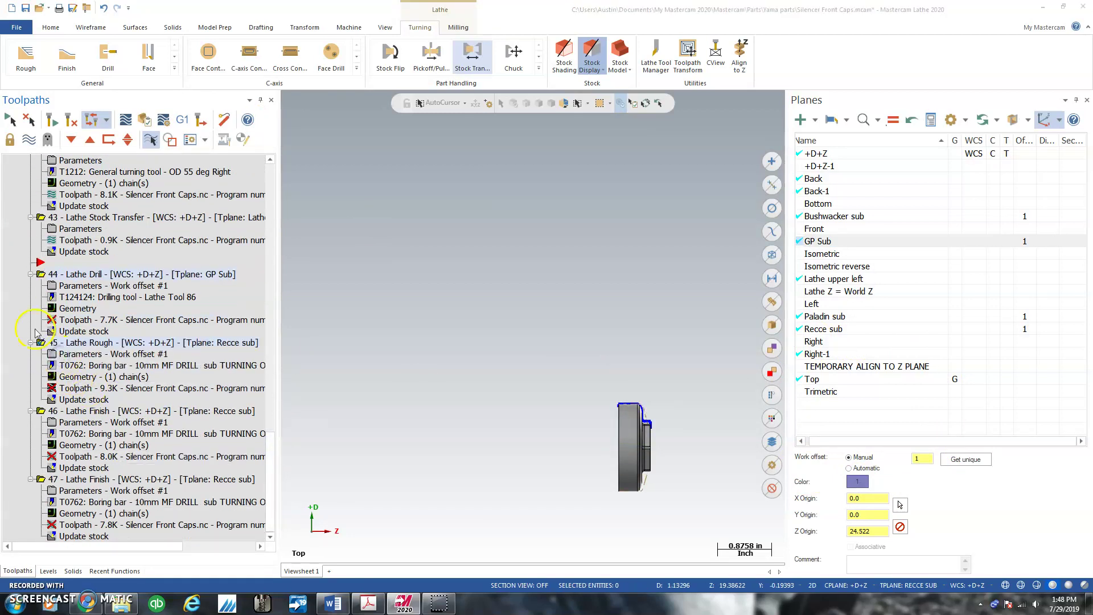
click(29, 137)
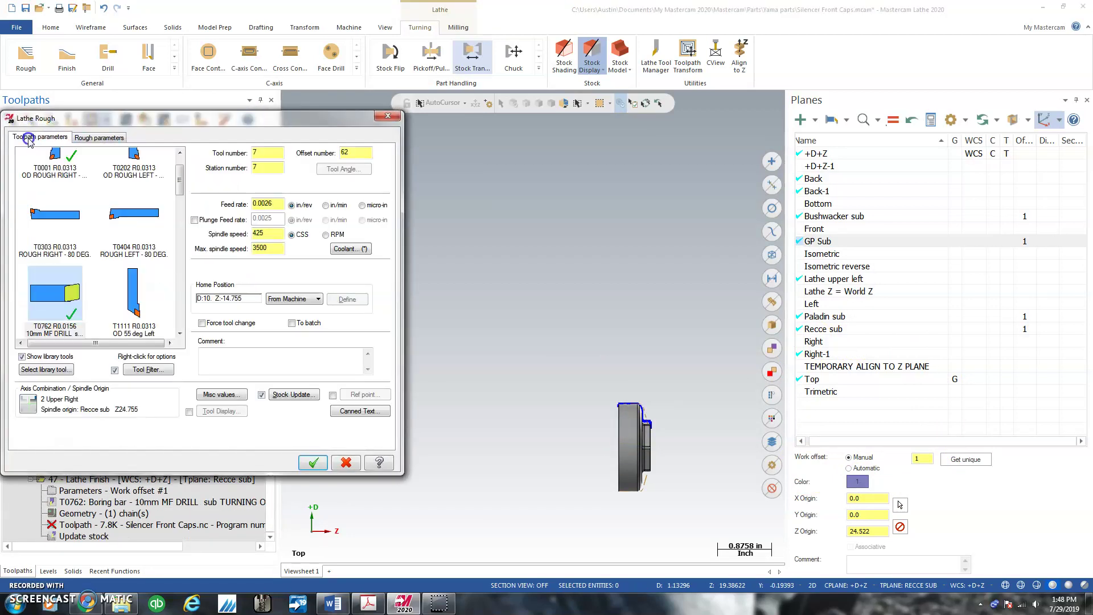
click(29, 396)
click(222, 175)
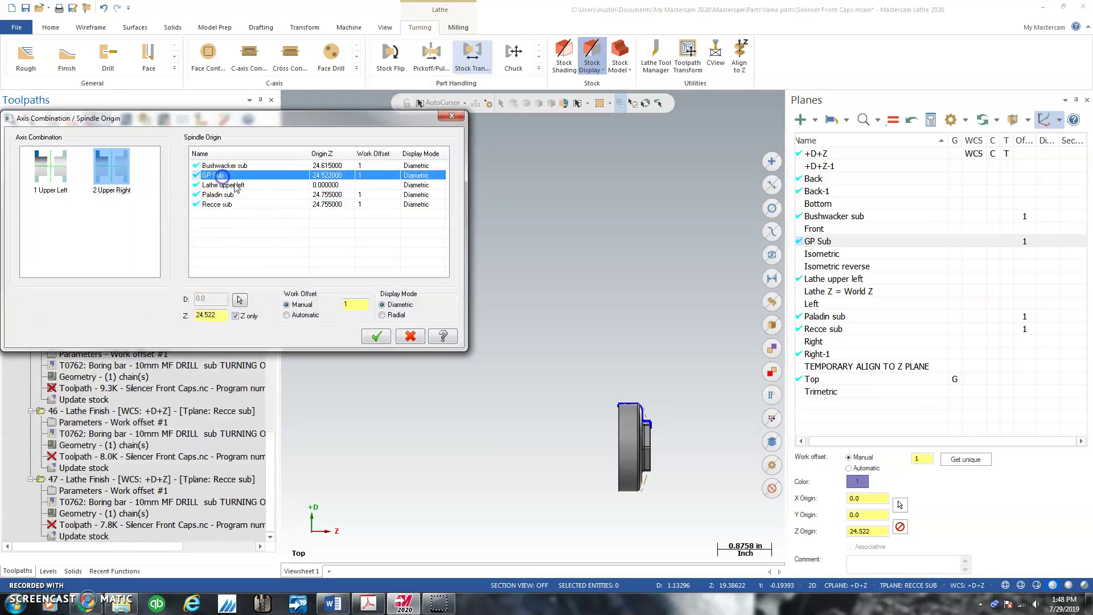
click(376, 336)
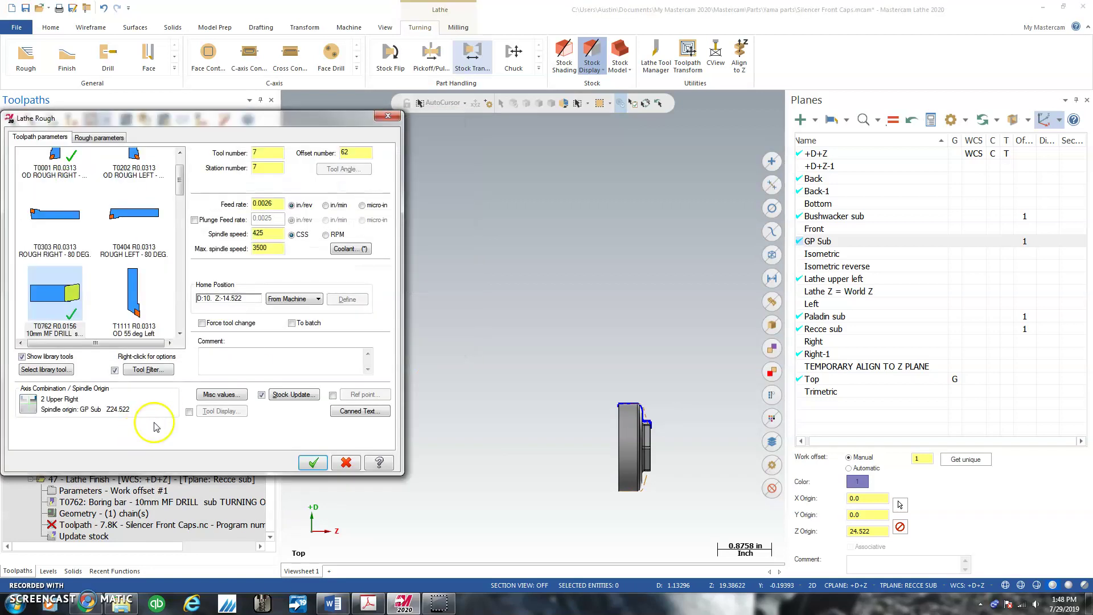
click(312, 462)
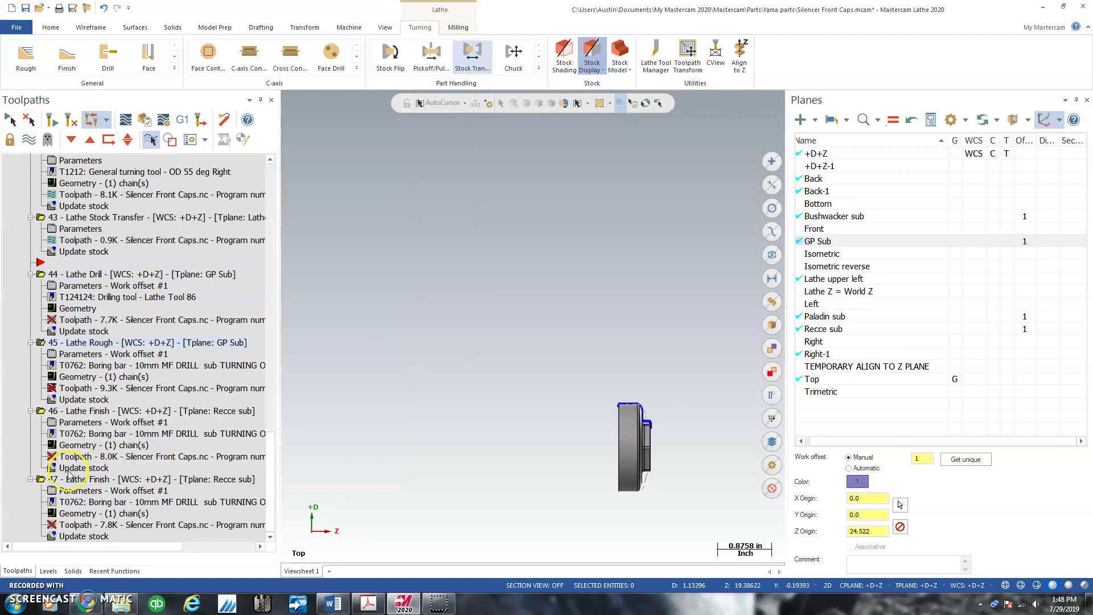
Switch finish operations 46 and 47 to the GP Sub spindle origin, replacing Recce sub.
click(74, 422)
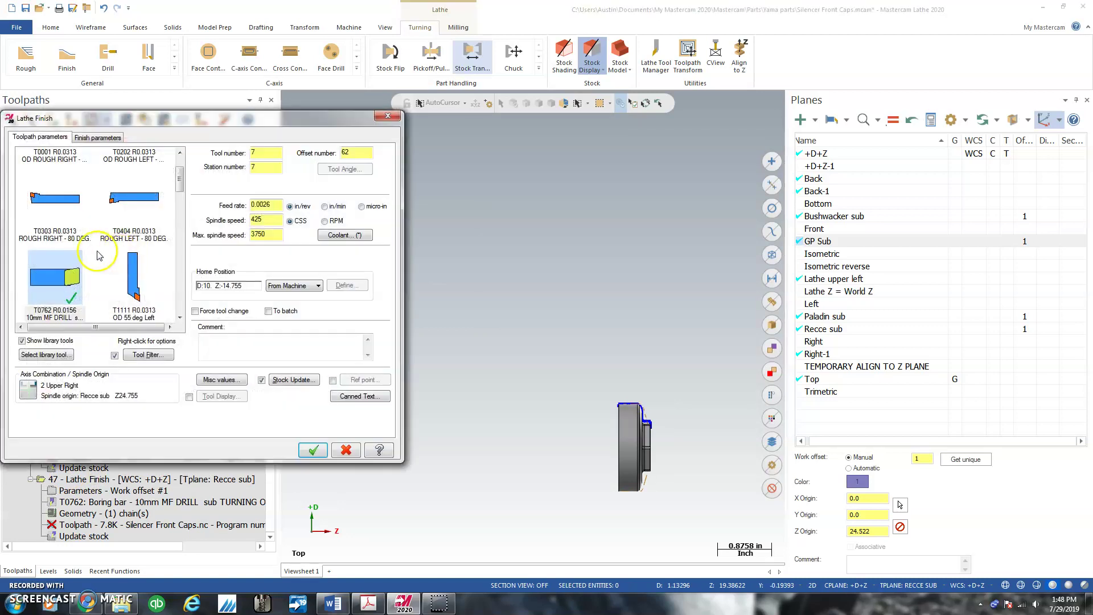
click(43, 397)
click(222, 176)
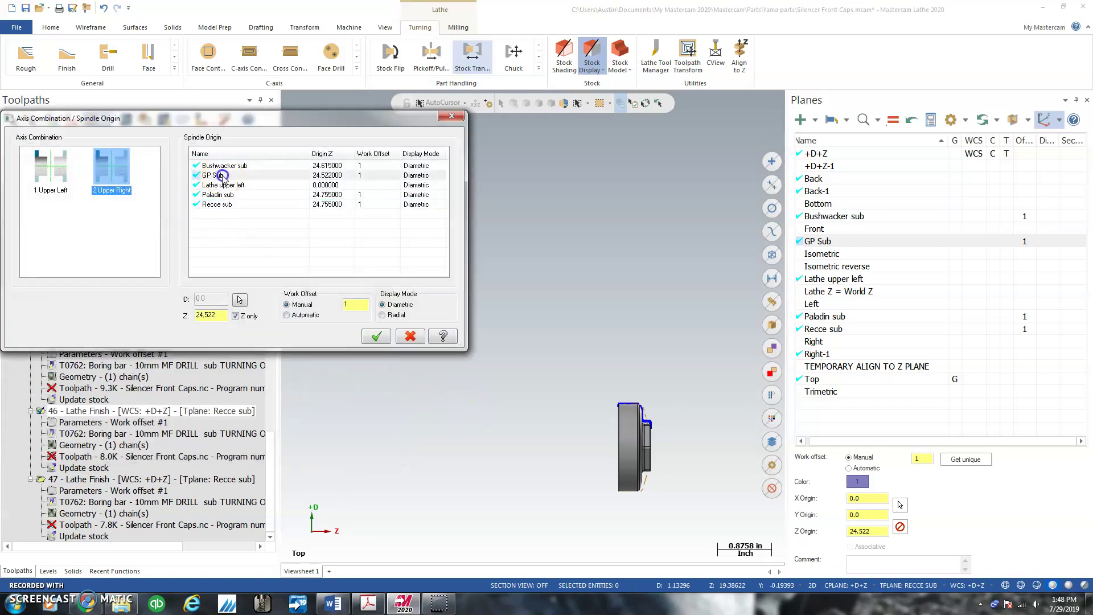
click(377, 339)
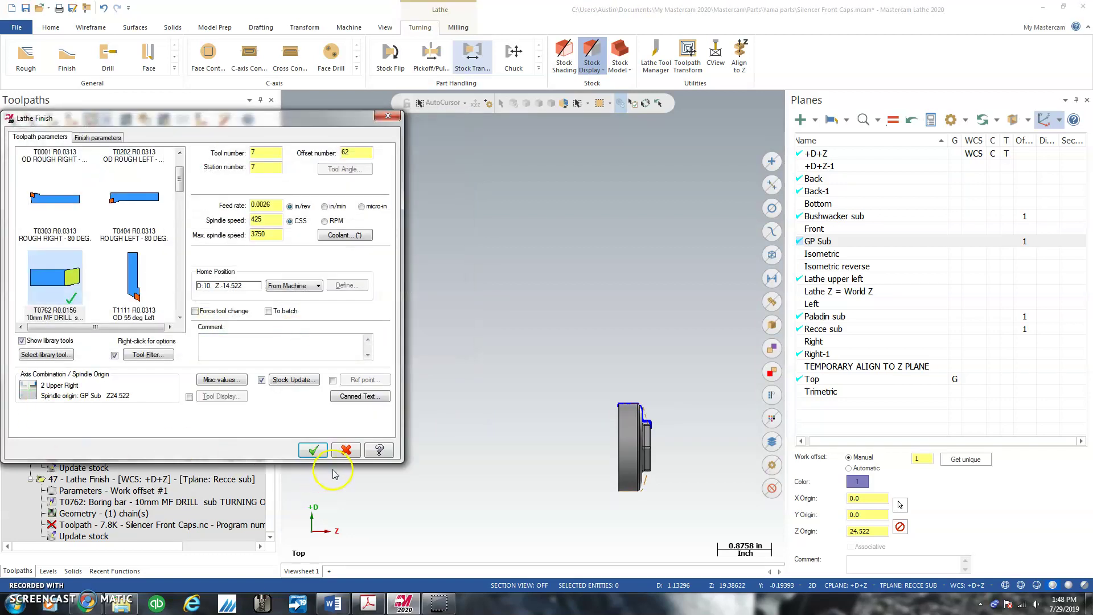
click(312, 451)
click(70, 491)
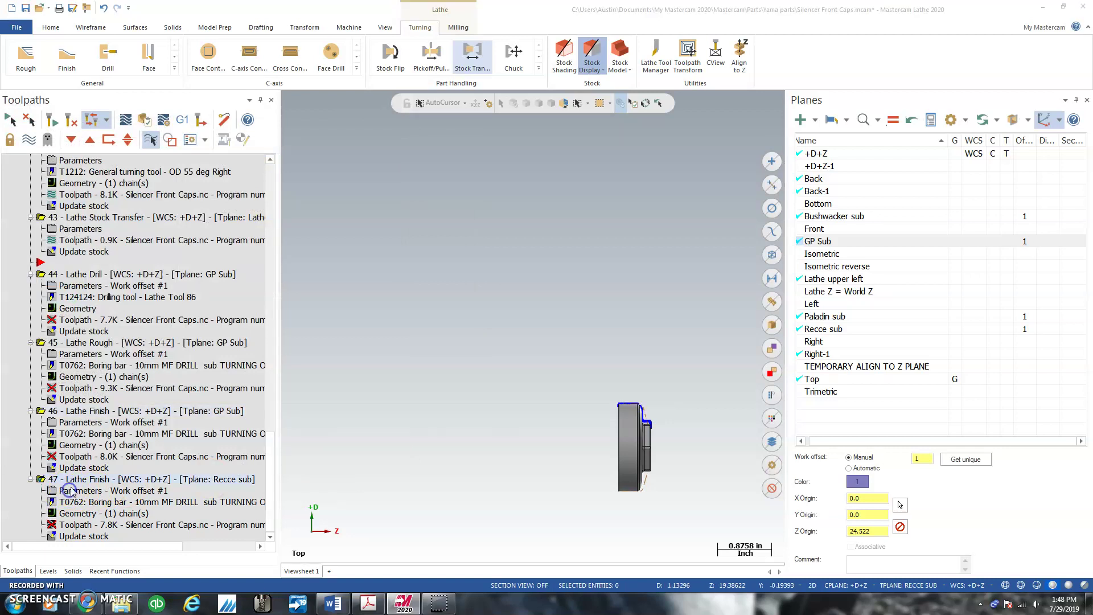
click(29, 389)
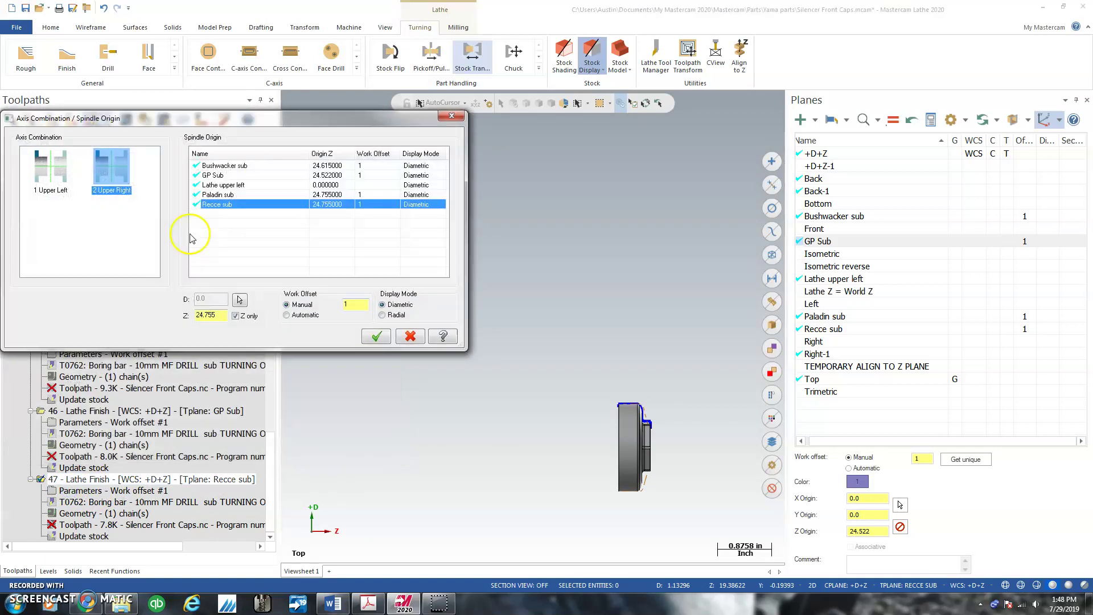
click(224, 175)
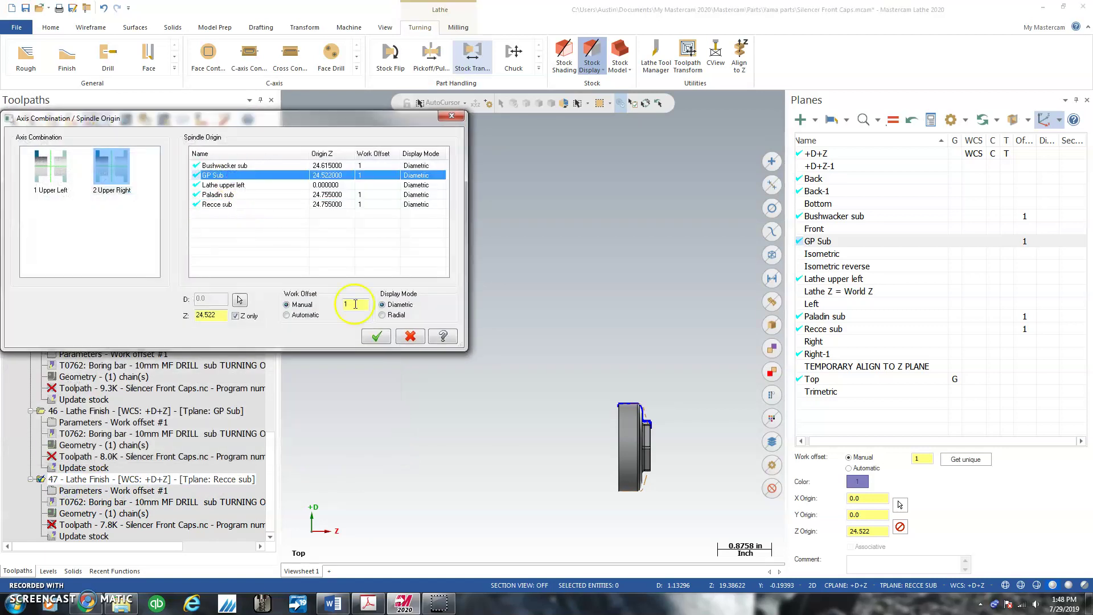
click(374, 338)
click(312, 450)
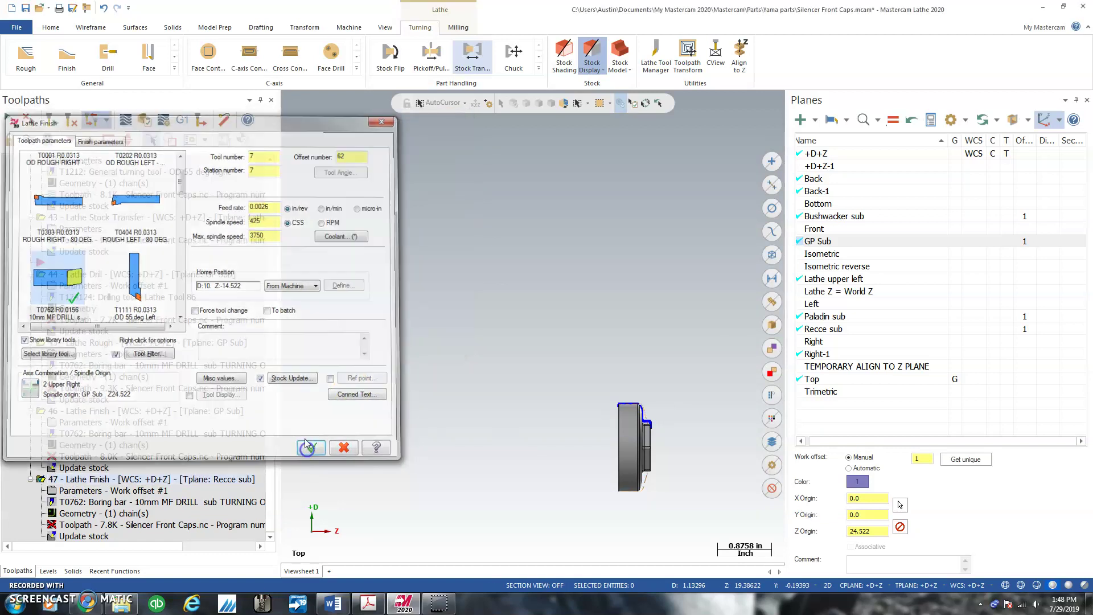
Select Toolpath Group-5 under GP cap and rotate the part into an angled 3D view.
drag(270, 481, 269, 369)
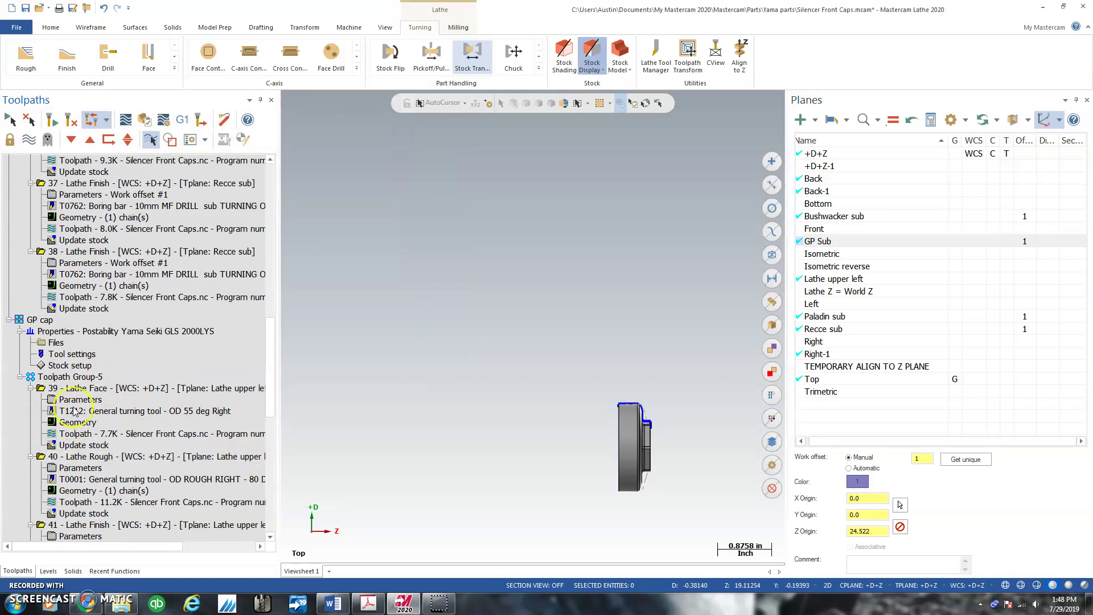
click(101, 382)
click(26, 589)
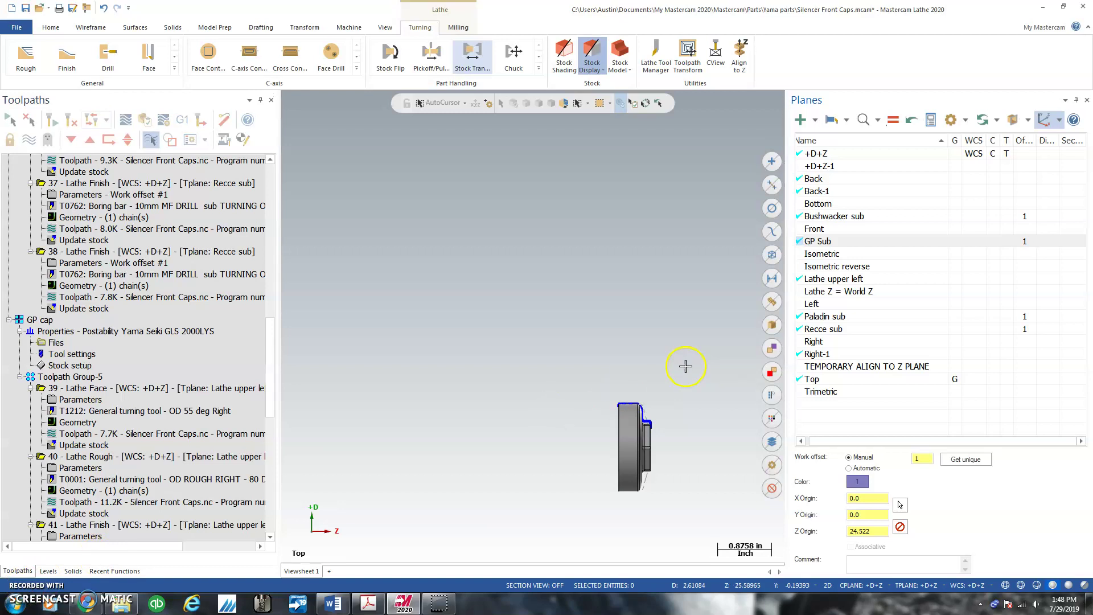
middle_drag(692, 373, 635, 402)
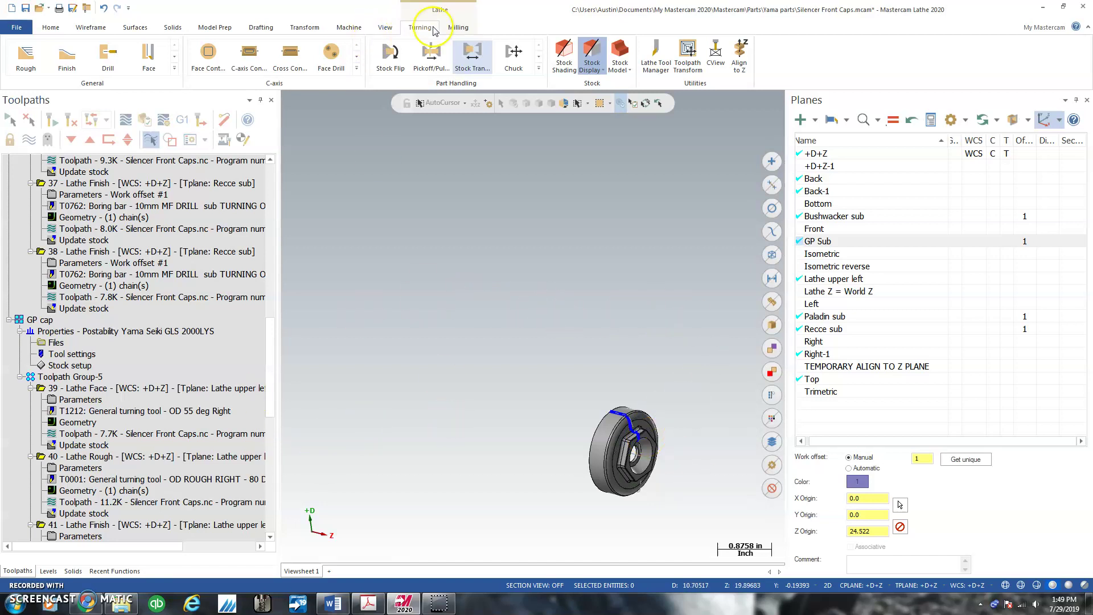
click(470, 64)
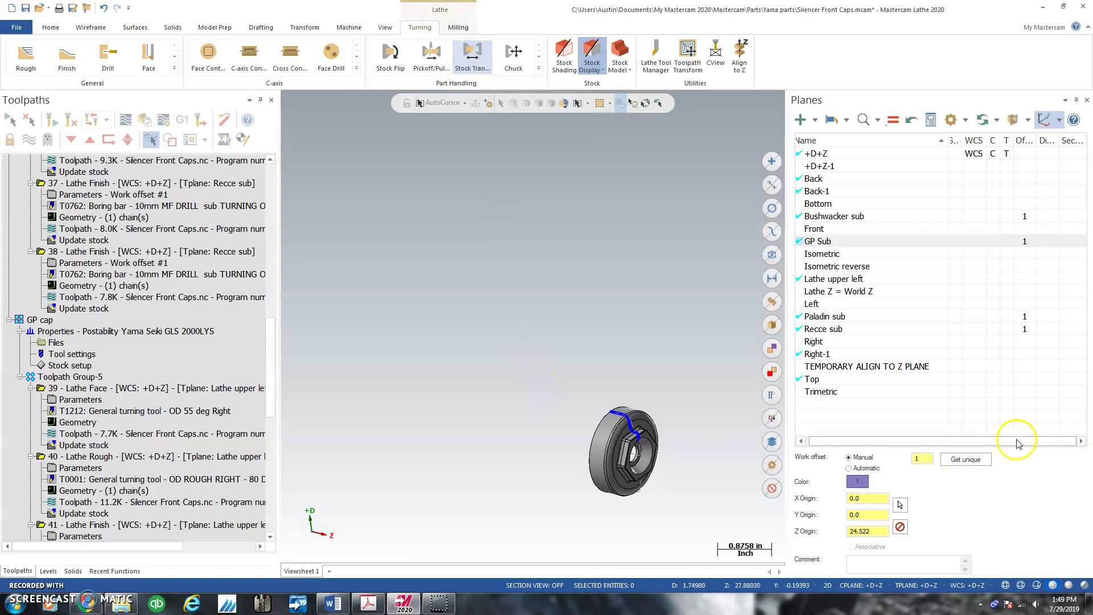
scroll(659, 386, down, 3)
middle_drag(660, 376, 551, 335)
scroll(633, 331, up, 2)
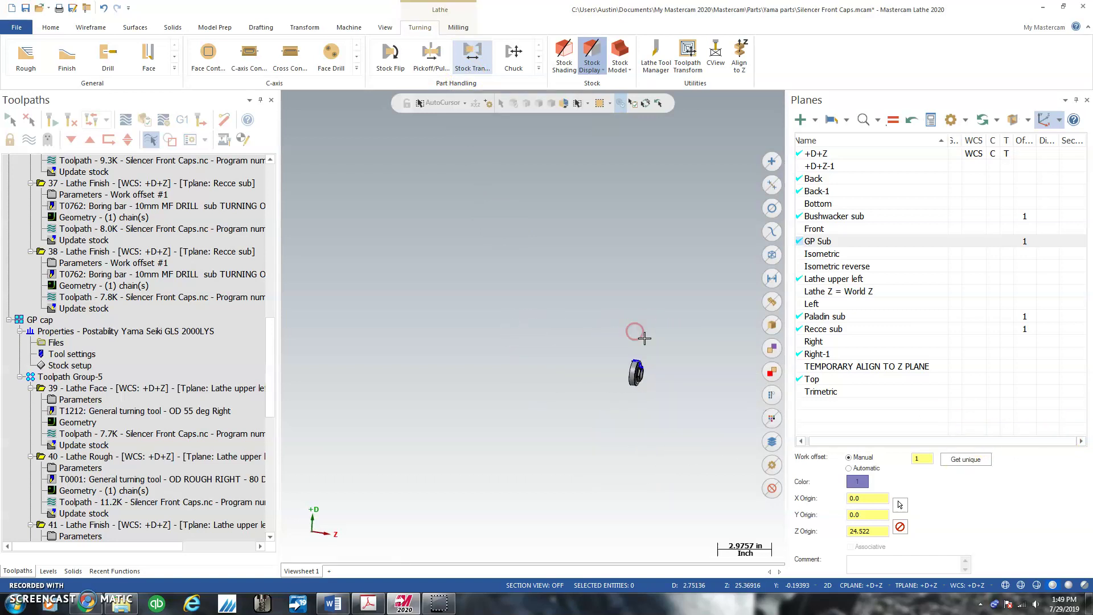
scroll(668, 356, up, 10)
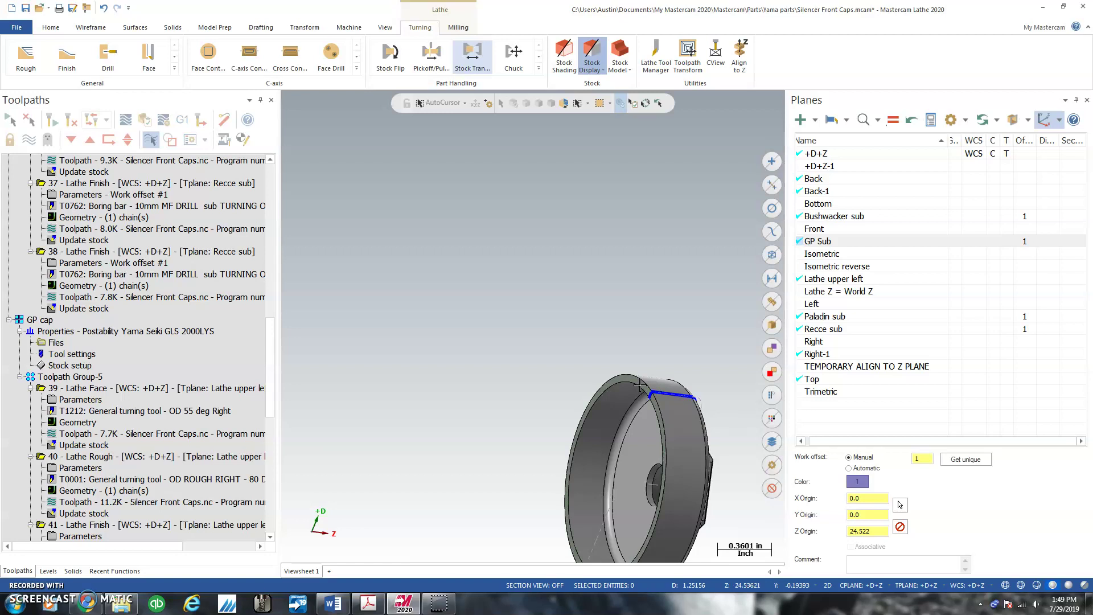
click(628, 354)
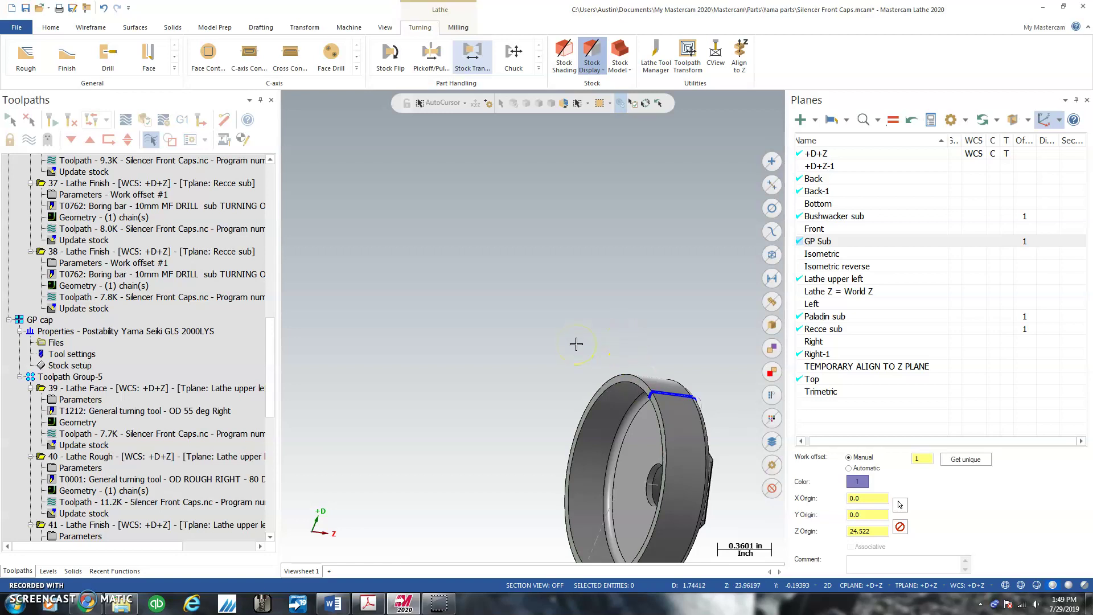
scroll(548, 322, down, 2)
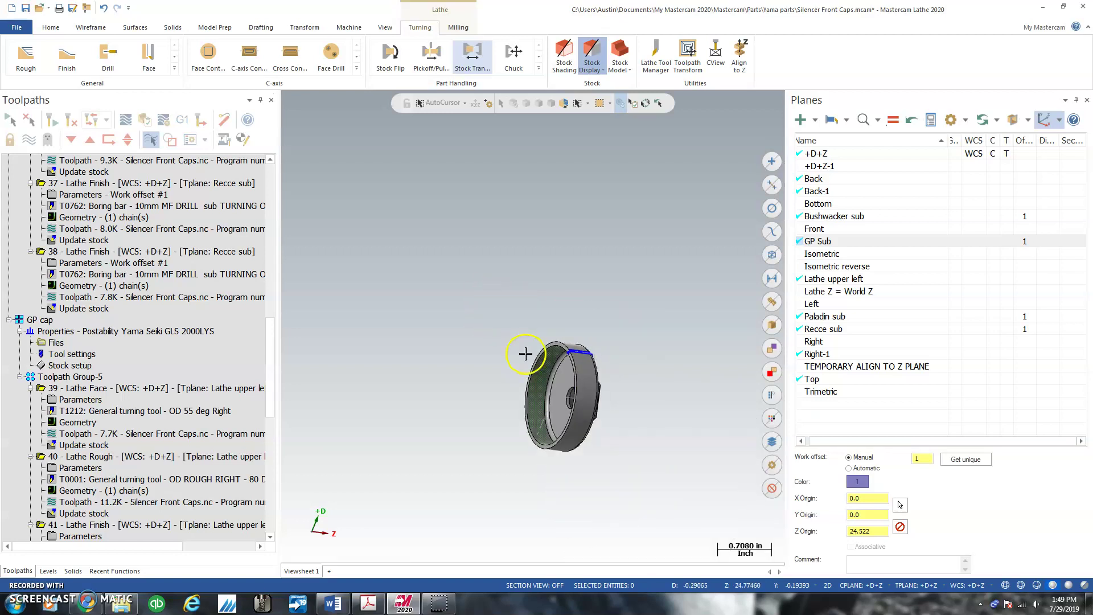
scroll(605, 404, up, 2)
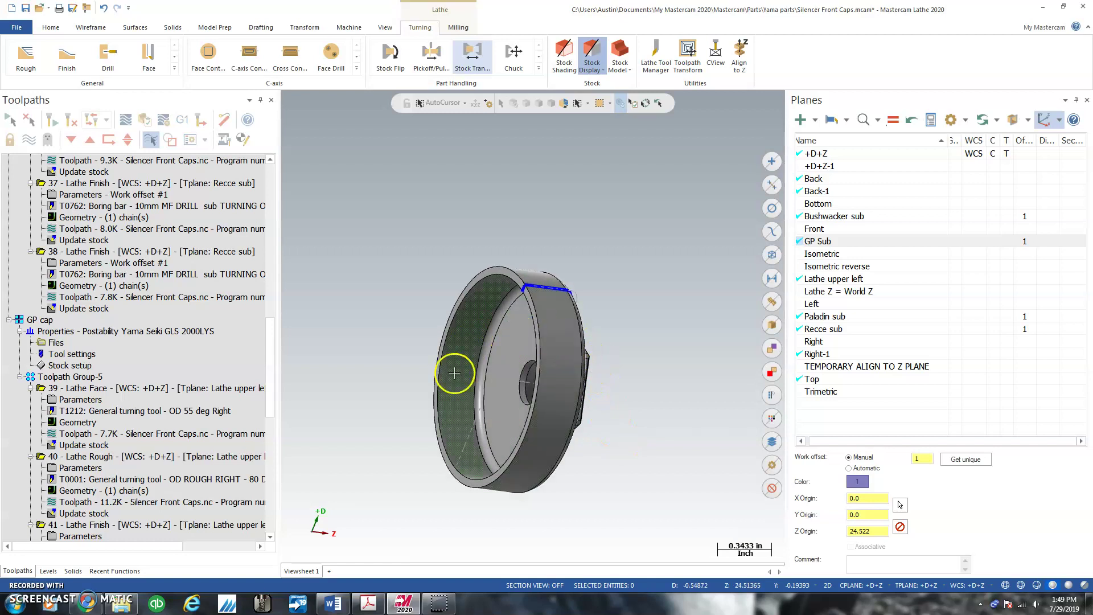